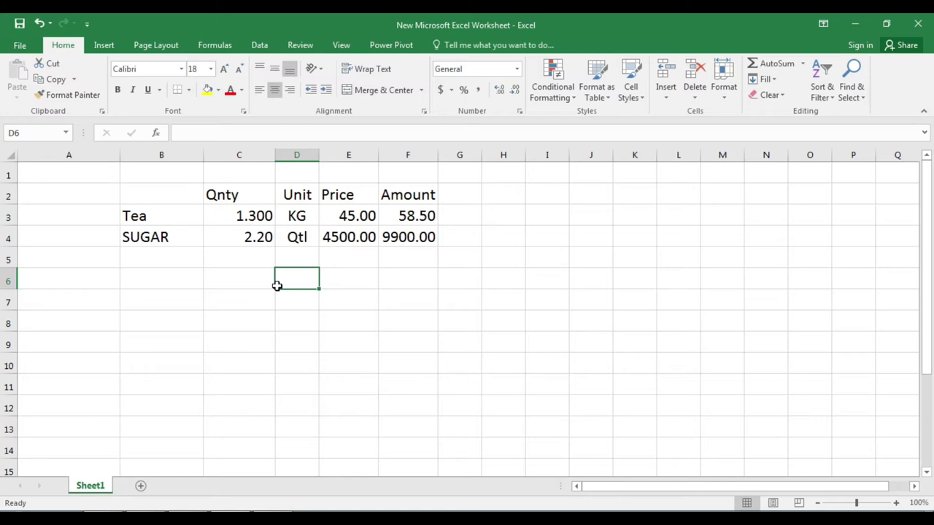
Examine the quantity, unit, price and amount of Tea and SUGAR in the worksheet, especially the decimal parts of the quantities
{"action": "left_click", "coordinate": [154, 218]}
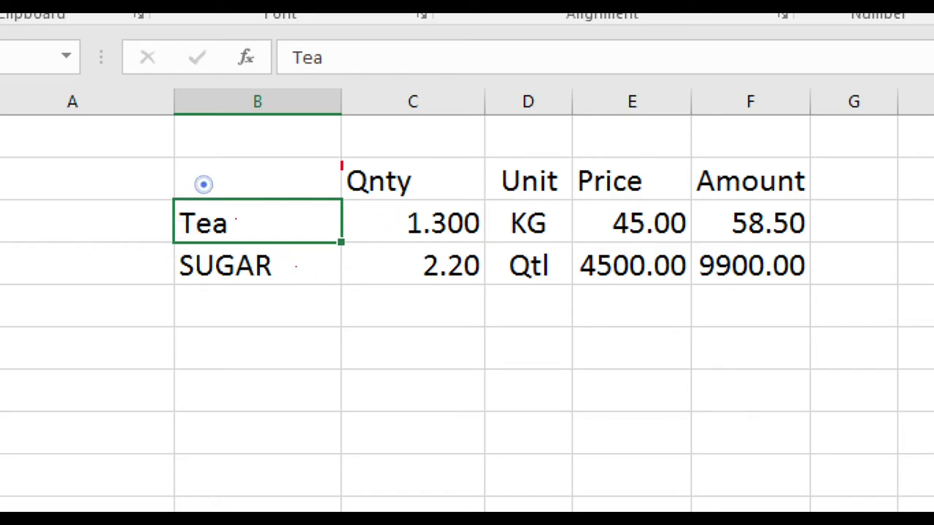
{"action": "mouse_move", "coordinate": [374, 202]}
{"action": "left_mouse_down"}
{"action": "mouse_move", "coordinate": [421, 244]}
{"action": "mouse_move", "coordinate": [481, 242]}
{"action": "left_mouse_up"}
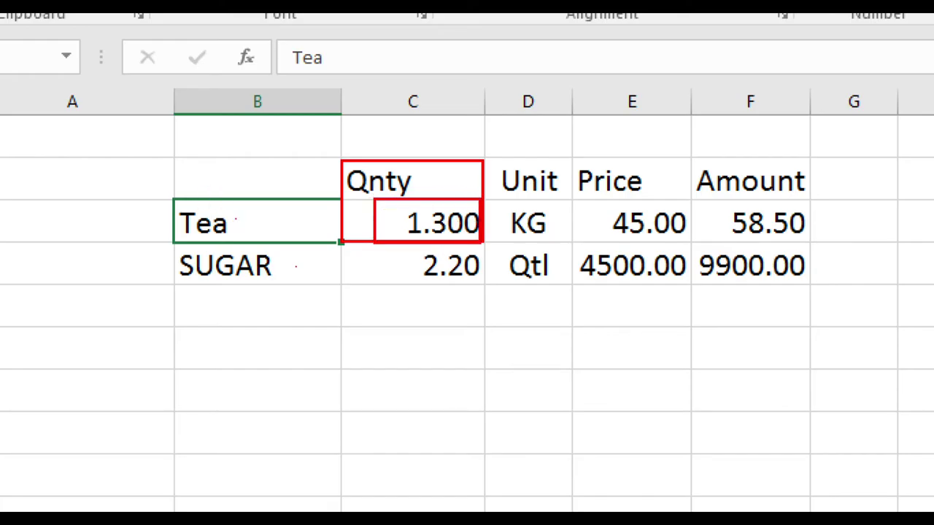
{"action": "mouse_move", "coordinate": [491, 194]}
{"action": "left_mouse_down"}
{"action": "mouse_move", "coordinate": [521, 241]}
{"action": "mouse_move", "coordinate": [560, 246]}
{"action": "left_mouse_up"}
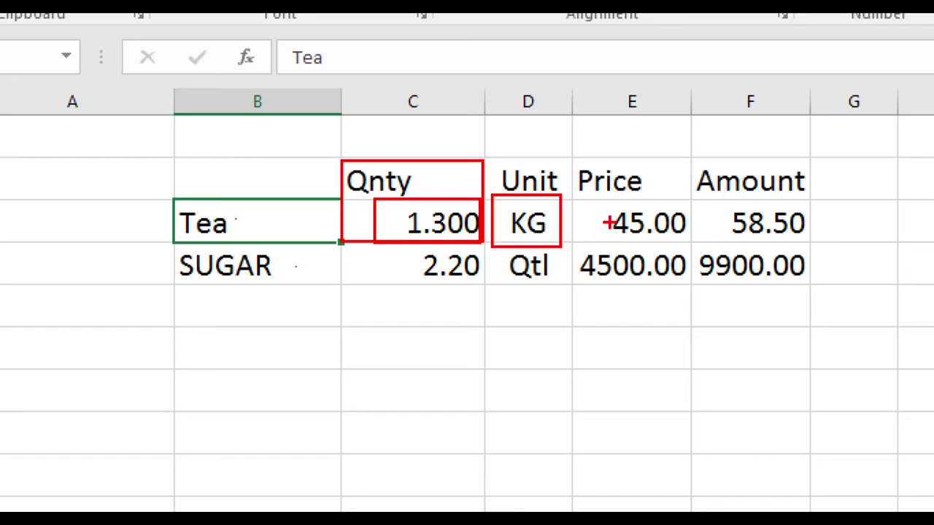
{"action": "mouse_move", "coordinate": [589, 198]}
{"action": "left_mouse_down"}
{"action": "mouse_move", "coordinate": [649, 242]}
{"action": "mouse_move", "coordinate": [686, 243]}
{"action": "left_mouse_up"}
{"action": "left_click_drag", "start_coordinate": [712, 199], "coordinate": [812, 248]}
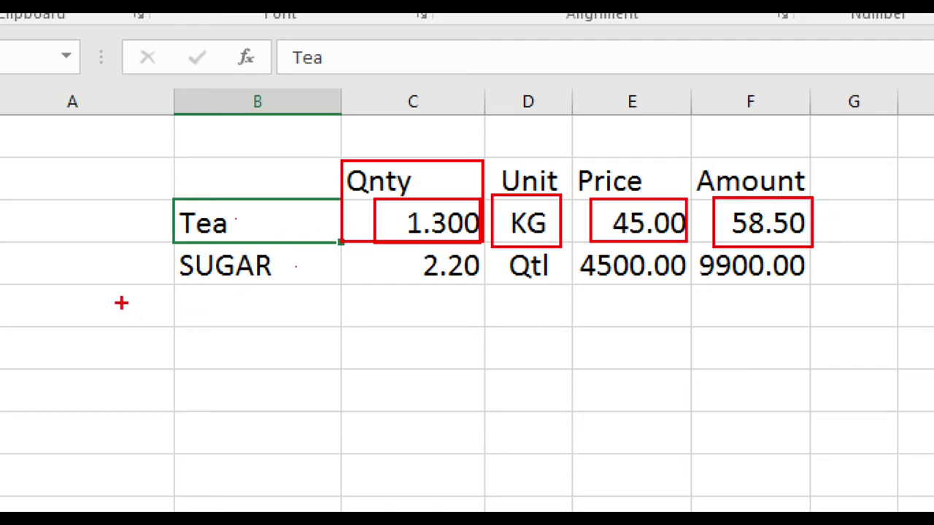
{"action": "left_click_drag", "start_coordinate": [112, 257], "coordinate": [151, 258]}
{"action": "mouse_move", "coordinate": [374, 244]}
{"action": "left_mouse_down"}
{"action": "mouse_move", "coordinate": [438, 277]}
{"action": "mouse_move", "coordinate": [482, 281]}
{"action": "left_mouse_up"}
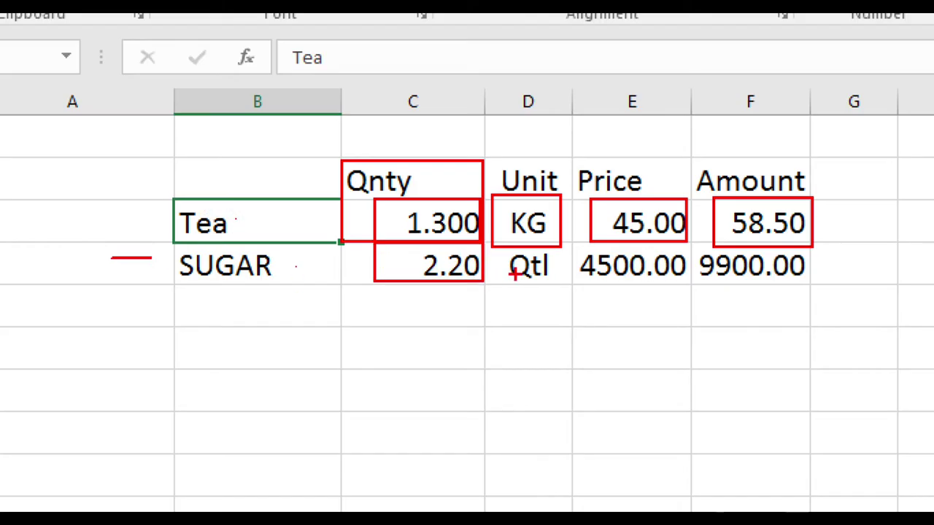
{"action": "left_click_drag", "start_coordinate": [490, 239], "coordinate": [570, 285]}
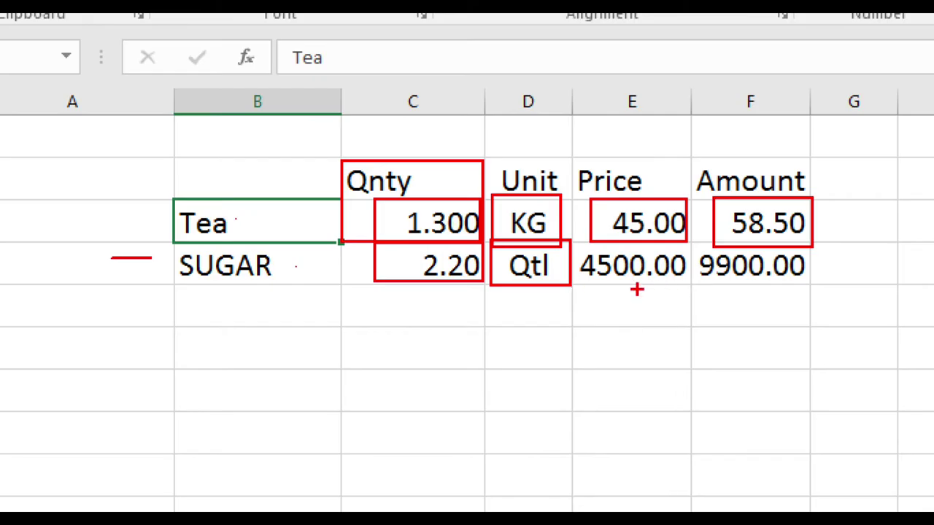
{"action": "mouse_move", "coordinate": [576, 242]}
{"action": "left_mouse_down"}
{"action": "mouse_move", "coordinate": [578, 271]}
{"action": "mouse_move", "coordinate": [689, 290]}
{"action": "left_mouse_up"}
{"action": "key", "text": "e"}
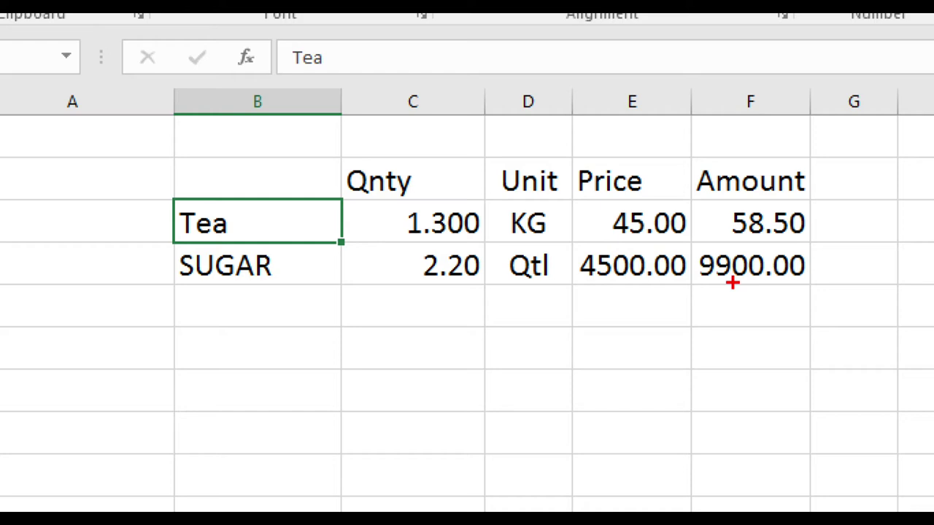
{"action": "mouse_move", "coordinate": [690, 238]}
{"action": "left_mouse_down"}
{"action": "mouse_move", "coordinate": [745, 287]}
{"action": "mouse_move", "coordinate": [811, 290]}
{"action": "left_mouse_up"}
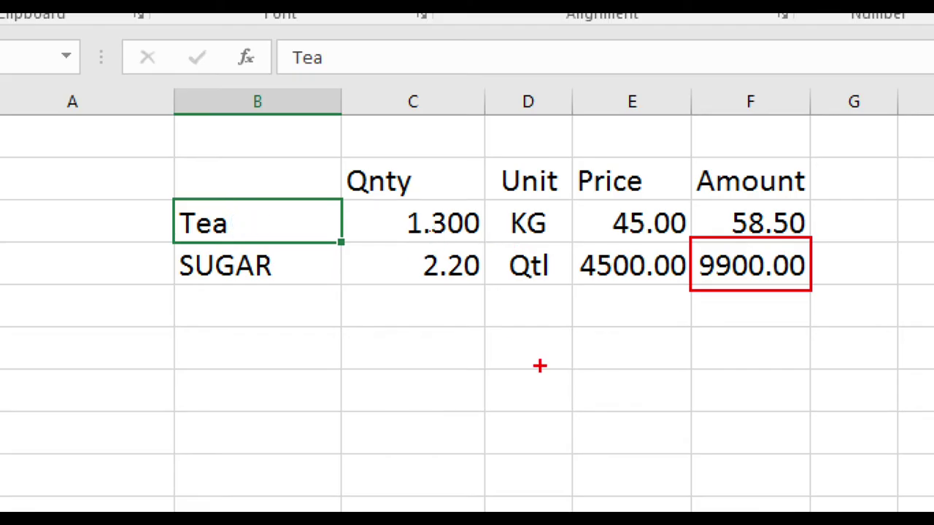
{"action": "mouse_move", "coordinate": [428, 198]}
{"action": "left_mouse_down"}
{"action": "mouse_move", "coordinate": [457, 229]}
{"action": "mouse_move", "coordinate": [492, 244]}
{"action": "mouse_move", "coordinate": [488, 235]}
{"action": "left_mouse_up"}
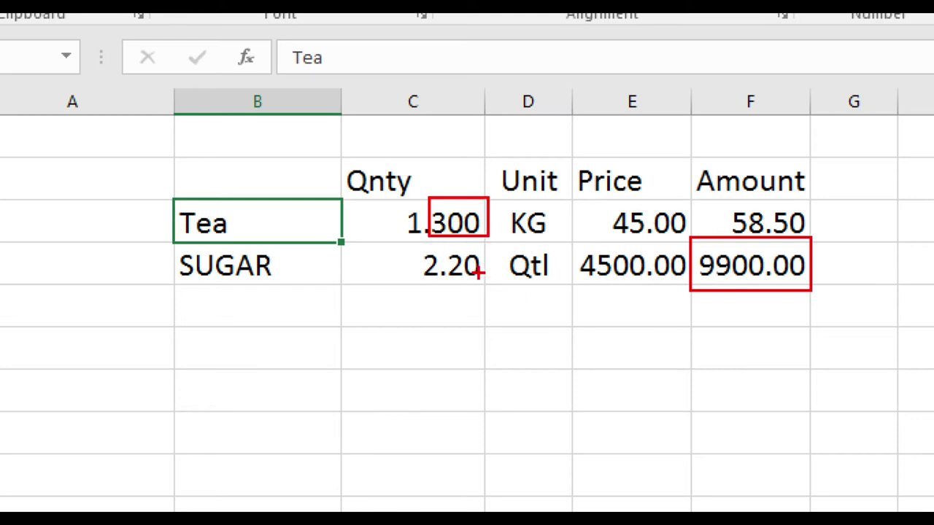
{"action": "mouse_move", "coordinate": [450, 247]}
{"action": "left_mouse_down"}
{"action": "mouse_move", "coordinate": [451, 272]}
{"action": "mouse_move", "coordinate": [481, 286]}
{"action": "left_mouse_up"}
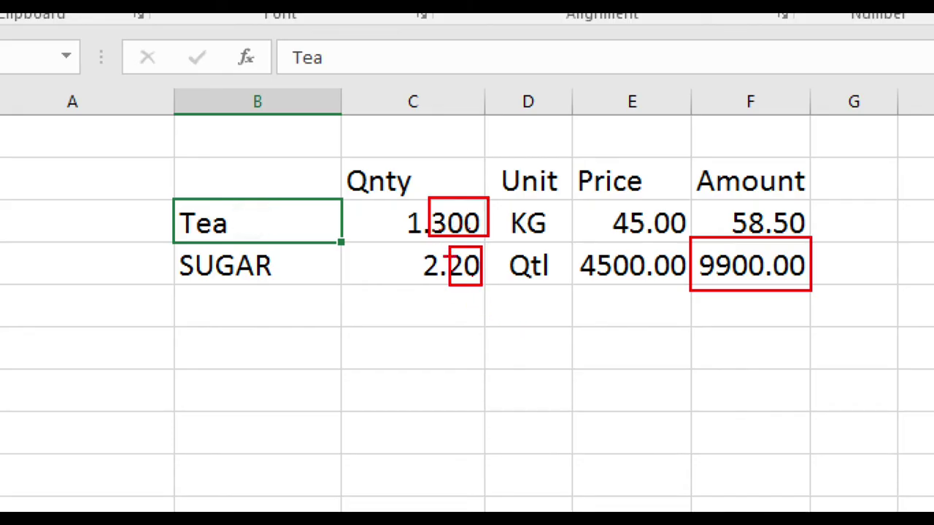
{"action": "key", "text": "e"}
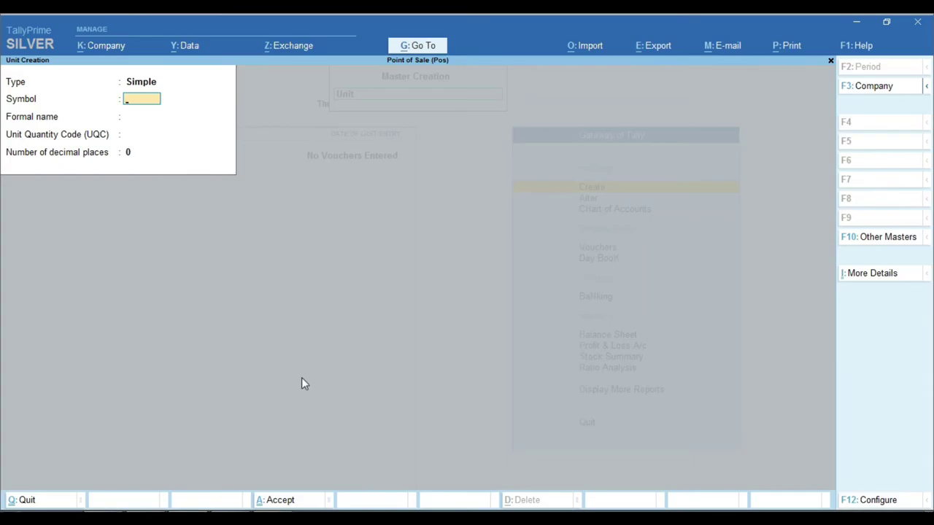
In TallyPrime, leave unit creation and view the list of existing stock items for alteration, comparing it with the Excel worksheet
{"action": "key", "text": "Escape"}
{"action": "key", "text": "Escape"}
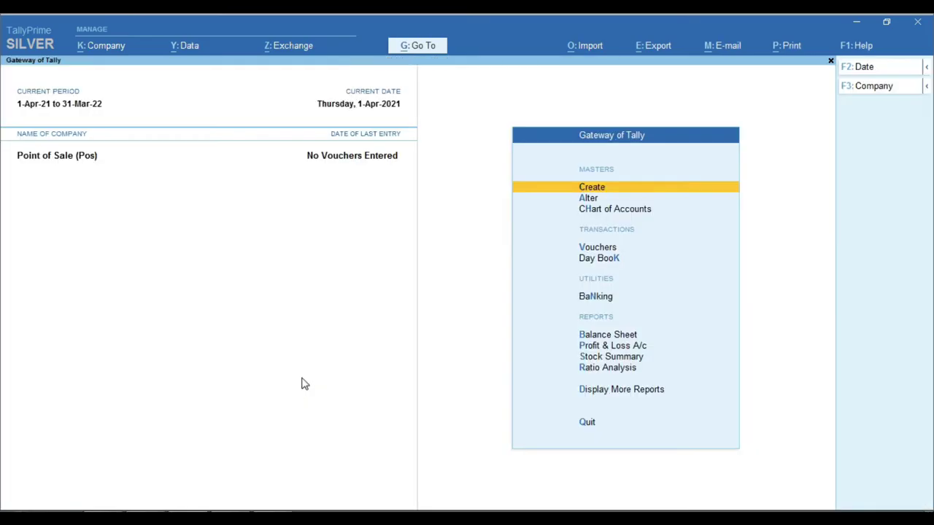
{"action": "key", "text": "Down"}
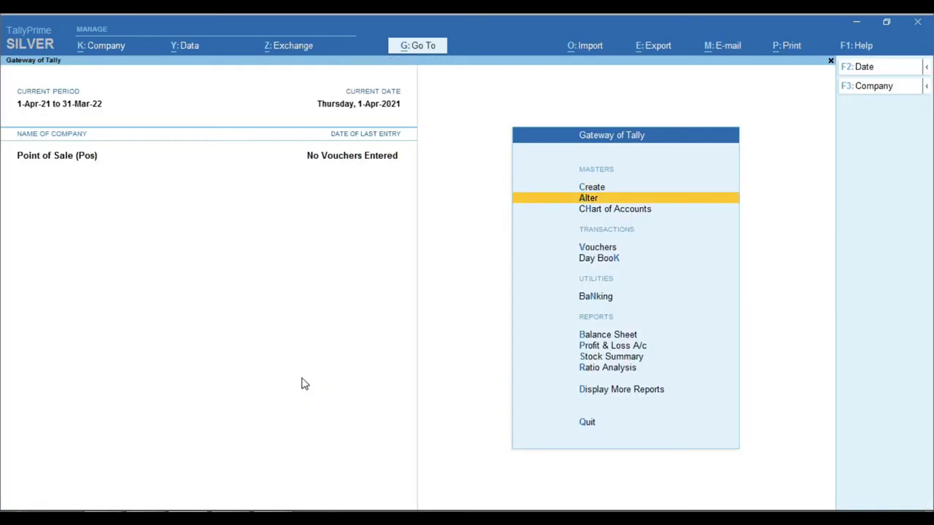
{"action": "key", "text": "Return"}
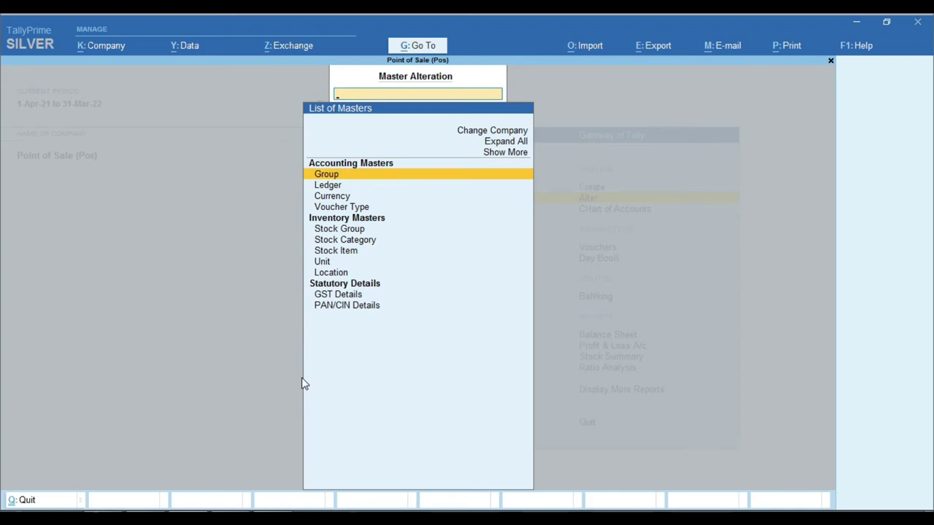
{"action": "key", "text": "Down"}
{"action": "key", "text": "Down"}
{"action": "key", "text": "Down"}
{"action": "key", "text": "Down"}
{"action": "key", "text": "Down"}
{"action": "key", "text": "Down"}
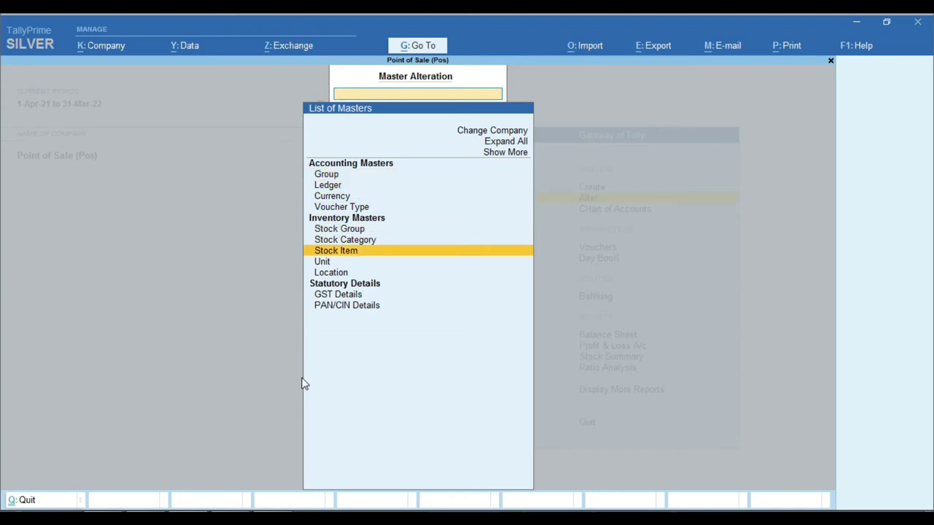
{"action": "key", "text": "Return"}
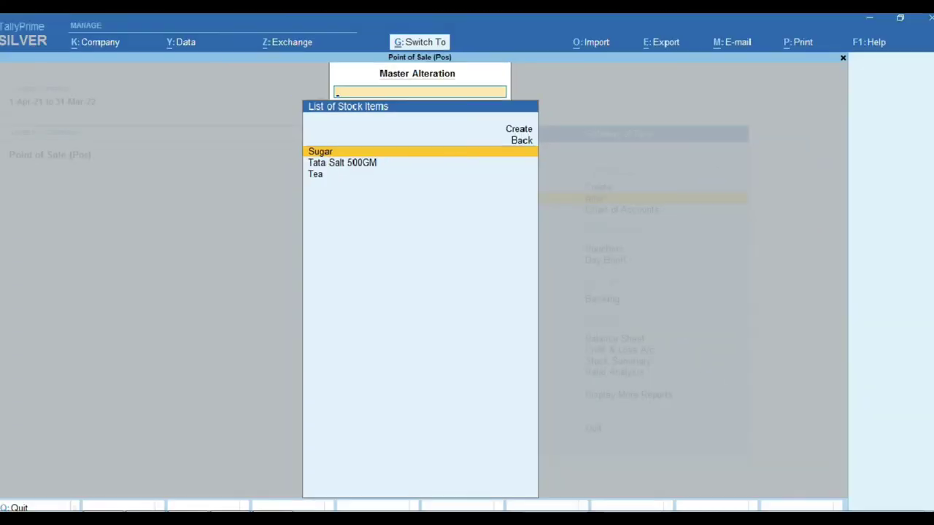
{"action": "key", "text": "alt+Tab"}
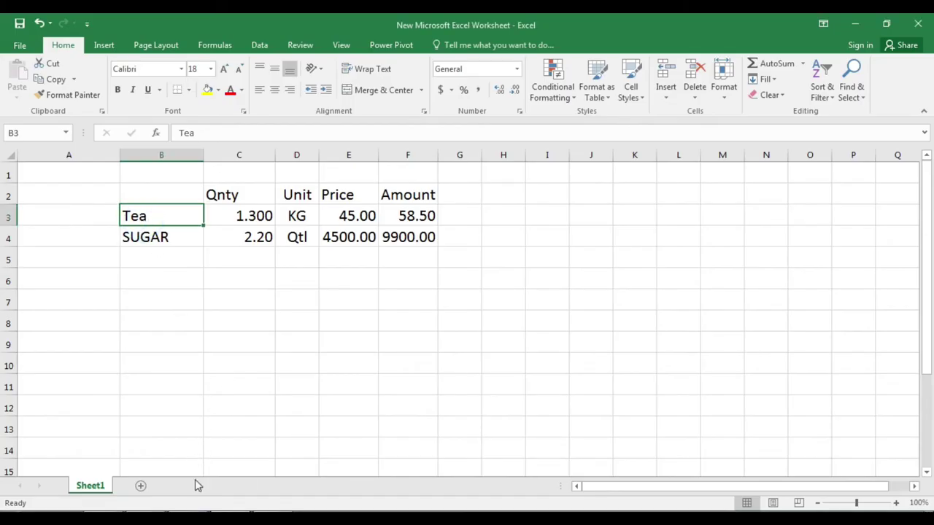
{"action": "mouse_move", "coordinate": [60, 513]}
{"action": "left_click", "coordinate": [262, 406]}
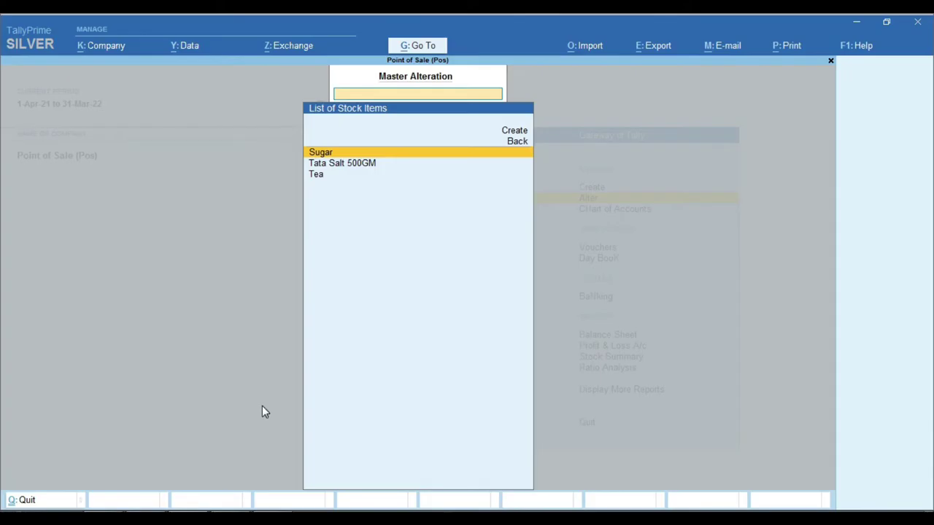
{"action": "key", "text": "Escape"}
{"action": "key", "text": "Escape"}
{"action": "key", "text": "Up"}
{"action": "key", "text": "k"}
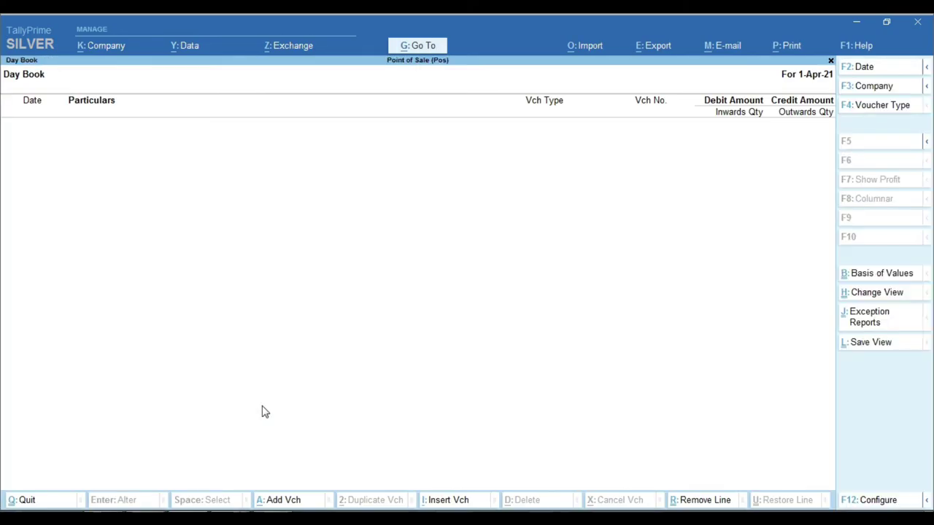
{"action": "key", "text": "F2"}
{"action": "key", "text": "Escape"}
{"action": "key", "text": "Escape"}
{"action": "key", "text": "Down"}
{"action": "key", "text": "Down"}
{"action": "key", "text": "Down"}
{"action": "key", "text": "Down"}
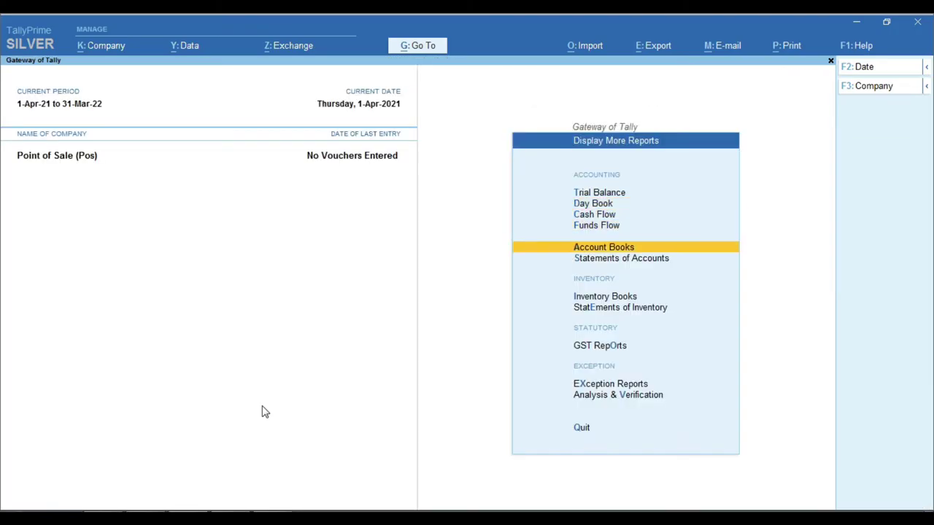
{"action": "key", "text": "Escape"}
Open a new Purchase voucher from the Gateway of Tally
{"action": "key", "text": "Up"}
{"action": "key", "text": "Up"}
{"action": "key", "text": "Up"}
{"action": "key", "text": "Up"}
{"action": "key", "text": "Up"}
{"action": "key", "text": "Up"}
{"action": "key", "text": "Up"}
{"action": "key", "text": "Return"}
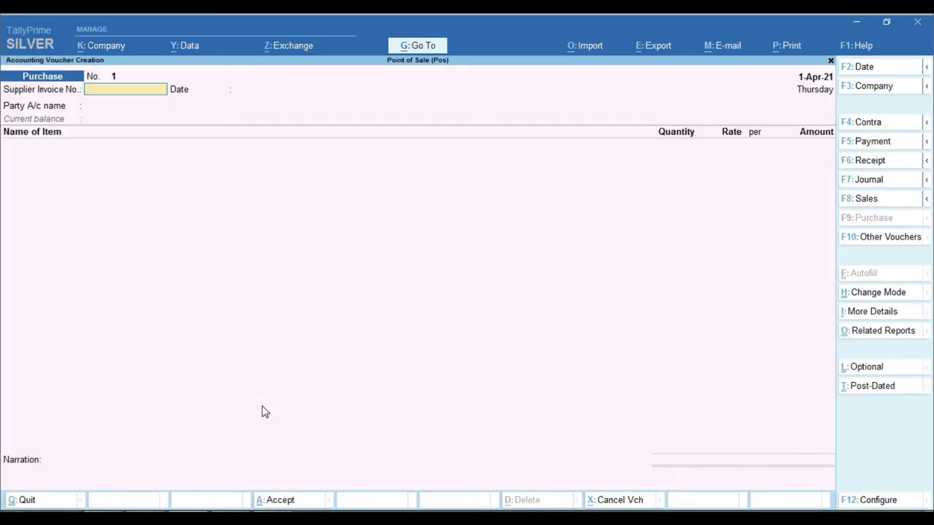
Enter supplier invoice number 141 in the purchase voucher, accept the date 1-Apr-21, and set Cash as the party account
{"action": "type", "text": "141"}
{"action": "key", "text": "Return"}
{"action": "key", "text": "Return"}
{"action": "key", "text": "Return"}
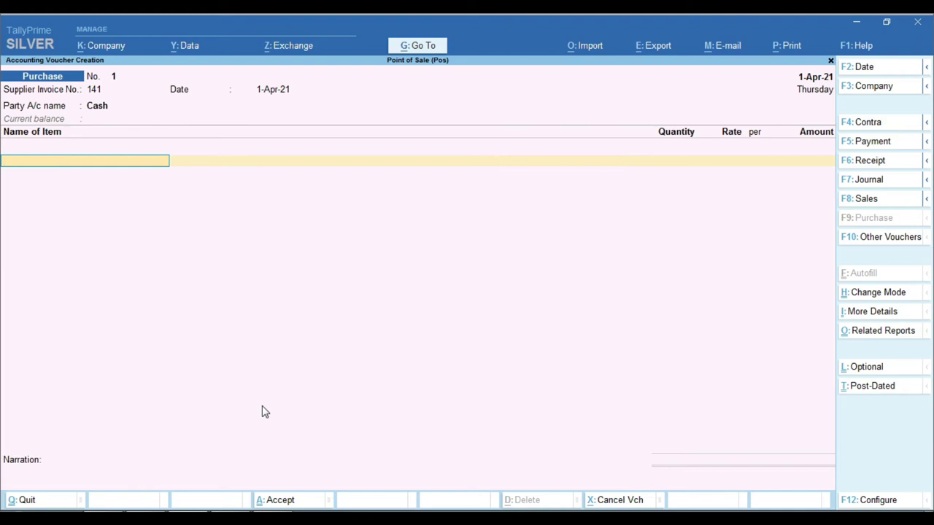
Check the first item name in the Excel worksheet and select Tea as the purchase voucher's stock item in TallyPrime
{"action": "key", "text": "alt+Tab"}
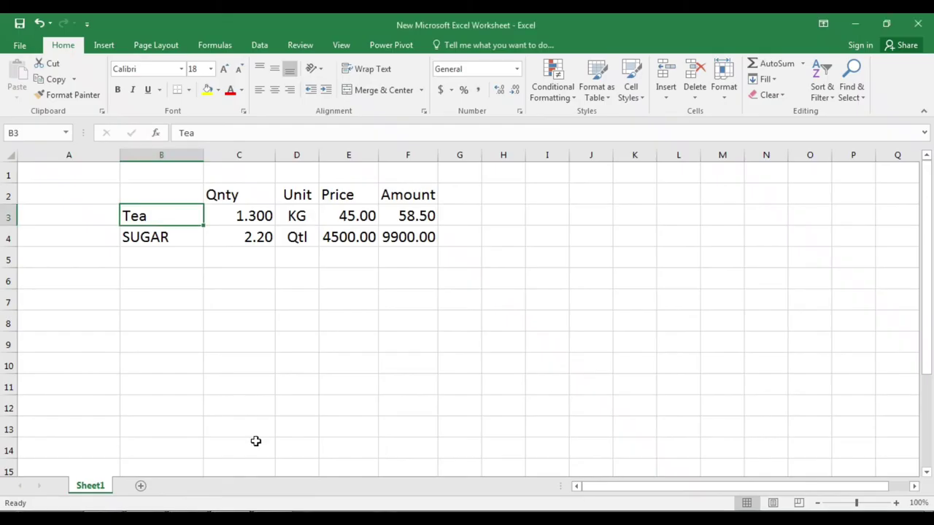
{"action": "left_click", "coordinate": [162, 216]}
{"action": "key", "text": "alt+Tab"}
{"action": "type", "text": "Te"}
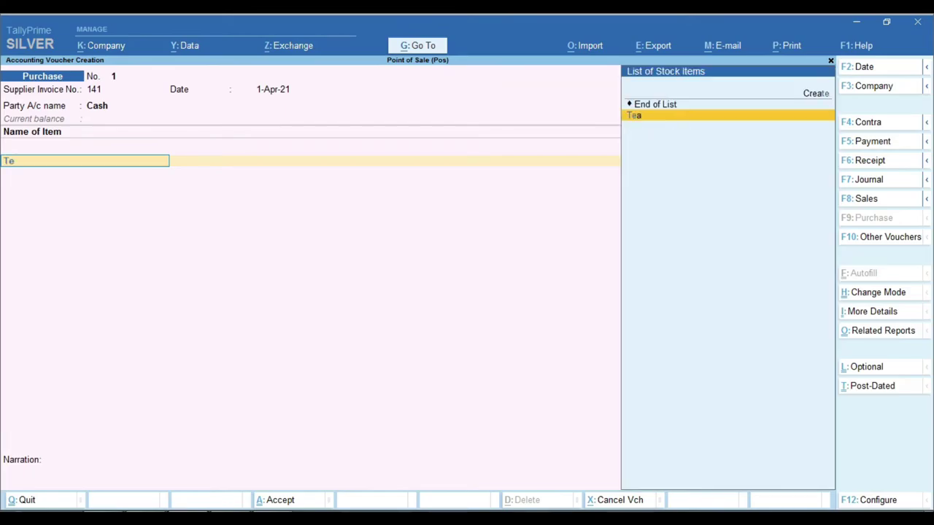
{"action": "key", "text": "Return"}
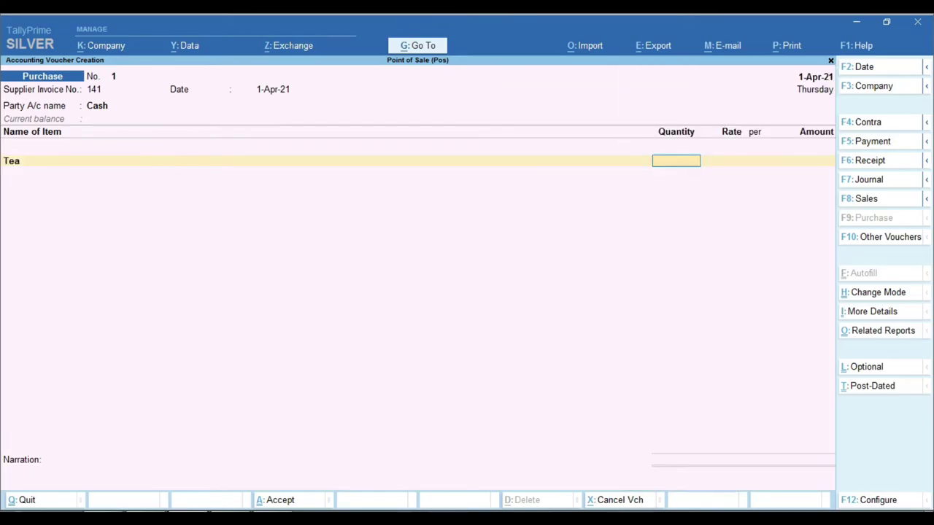
Check Tea's quantity in the Excel worksheet and try to enter 1.300 as its quantity in the TallyPrime voucher
{"action": "key", "text": "alt+Tab"}
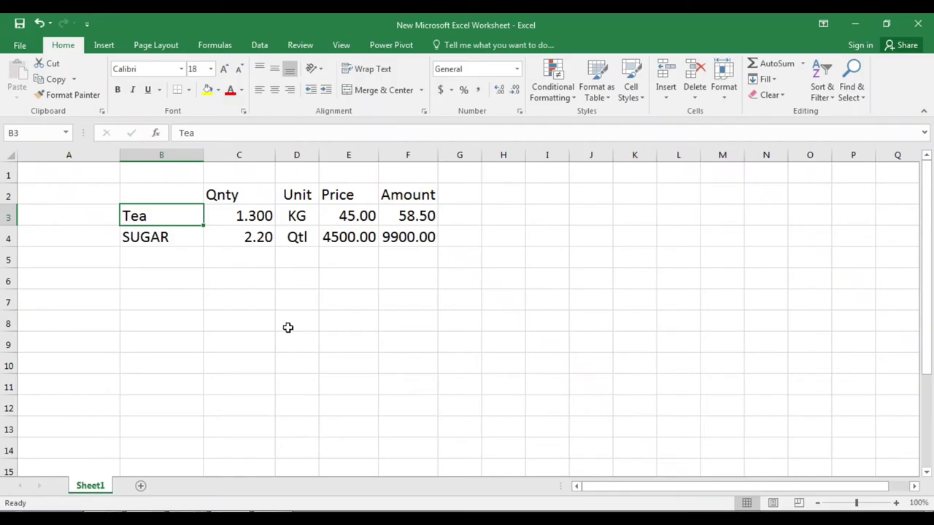
{"action": "left_click", "coordinate": [261, 218]}
{"action": "key", "text": "alt+Tab"}
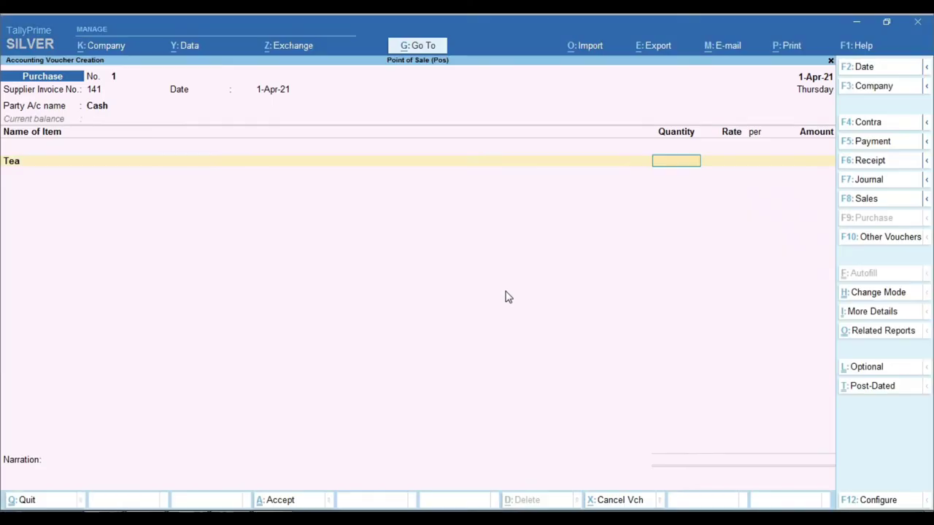
{"action": "type", "text": "96"}
{"action": "key", "text": "Return"}
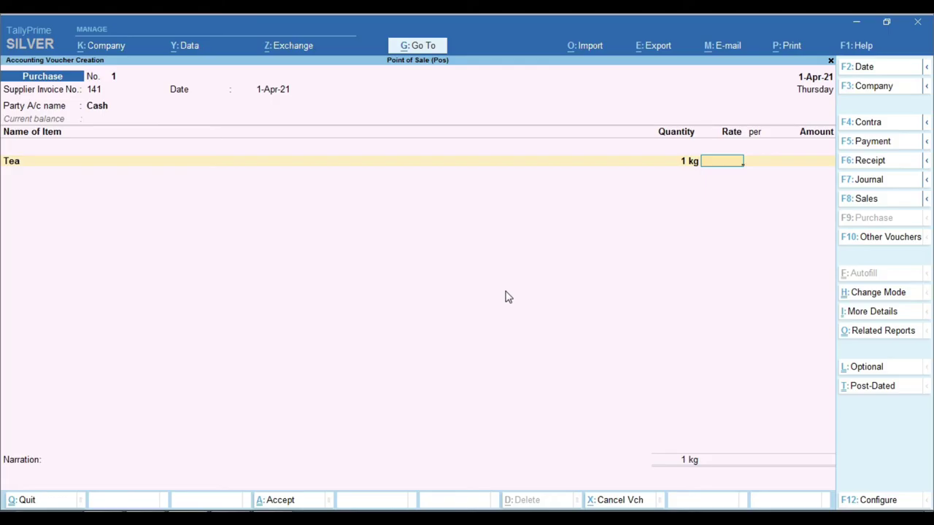
{"action": "key", "text": "ctrl"}
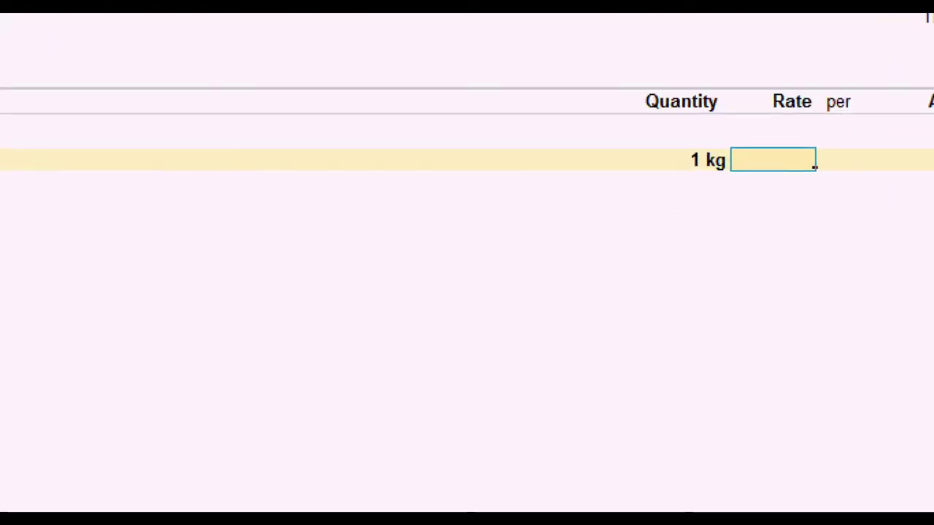
{"action": "left_click", "coordinate": [672, 162]}
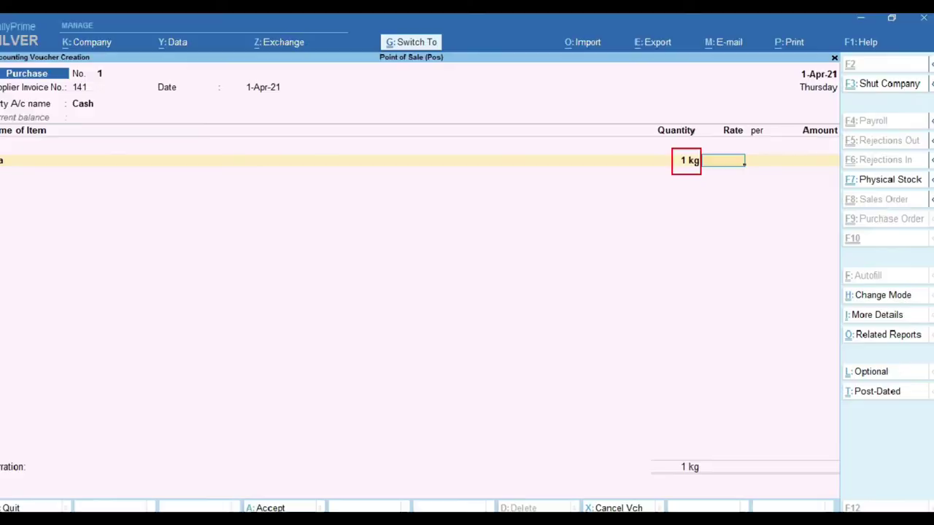
Clear the Tea quantity and replace the voucher's stock item with Sugar
{"action": "key", "text": "BackSpace"}
{"action": "key", "text": "BackSpace"}
{"action": "key", "text": "Up"}
{"action": "key", "text": "Up"}
{"action": "key", "text": "Up"}
{"action": "key", "text": "Return"}
{"action": "key", "text": "BackSpace"}
{"action": "key", "text": "Down"}
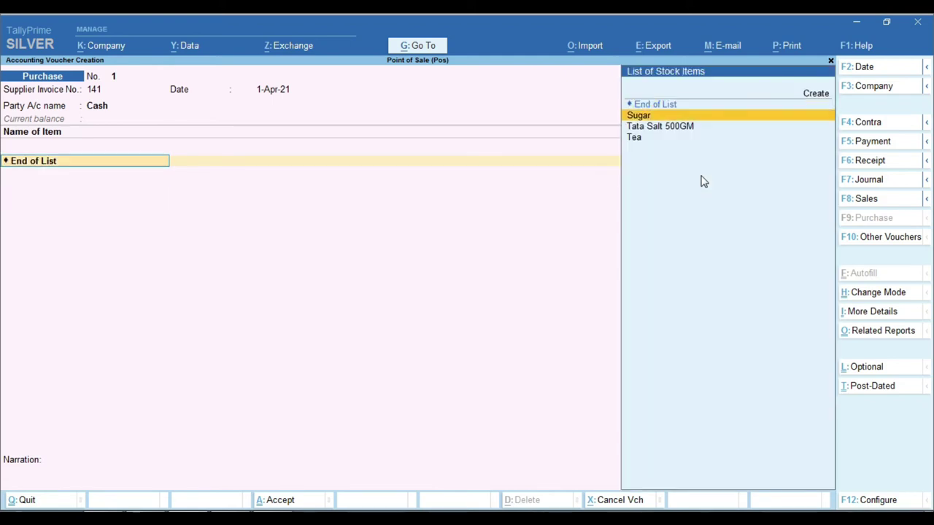
{"action": "key", "text": "Return"}
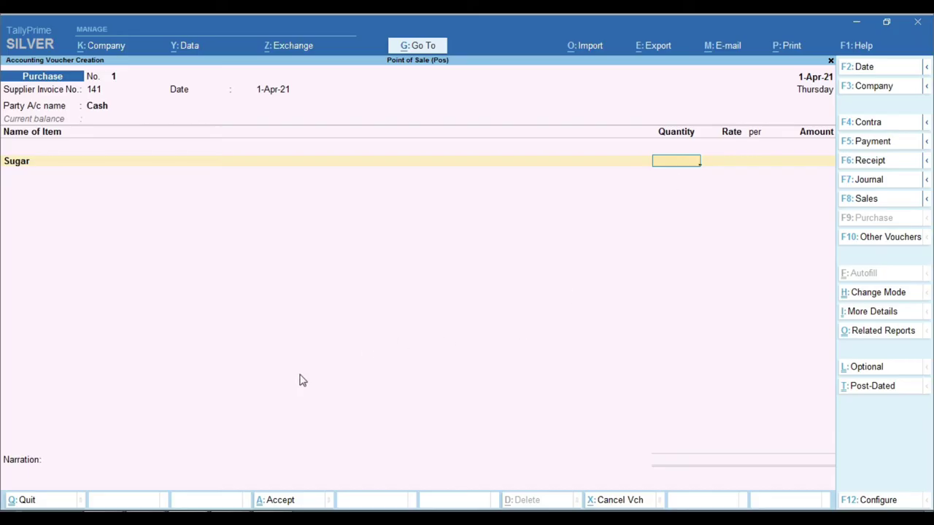
Check SUGAR's quantity in the Excel worksheet and enter 2.20 as the Sugar quantity in the TallyPrime voucher
{"action": "key", "text": "alt+Tab"}
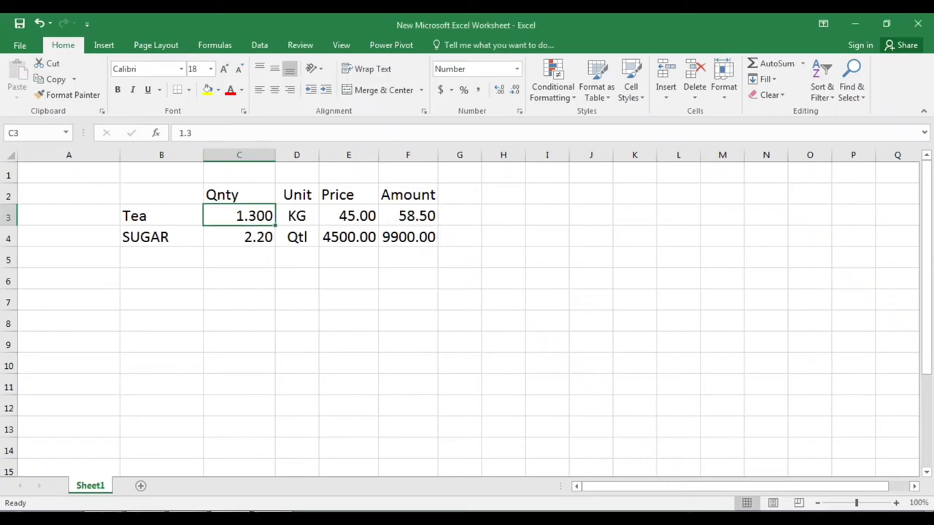
{"action": "key", "text": "alt+Tab"}
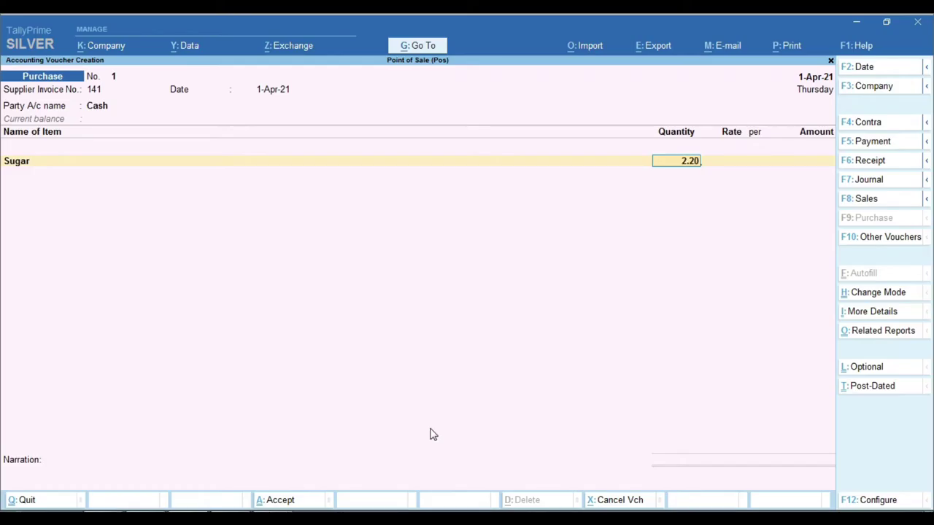
{"action": "key", "text": "Return"}
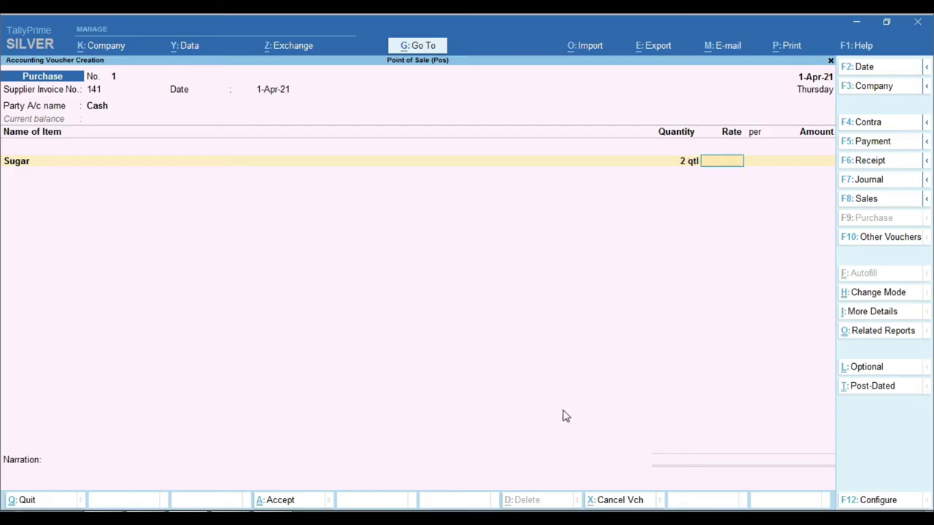
{"action": "key", "text": "ctrl"}
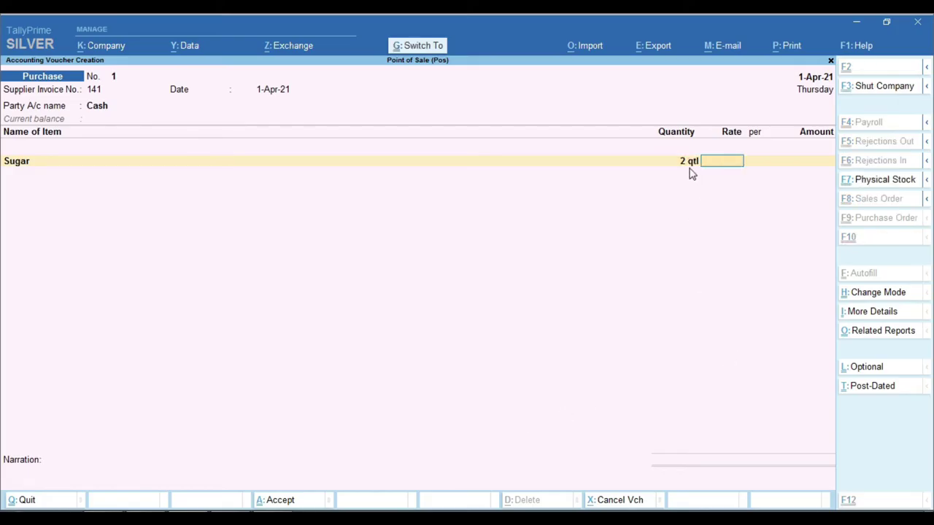
{"action": "left_click", "coordinate": [689, 168]}
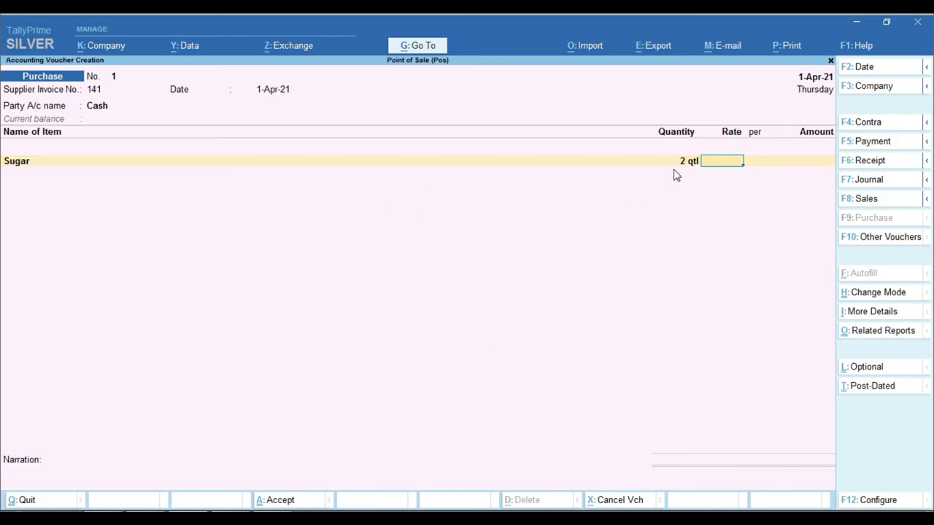
{"action": "key", "text": "ctrl"}
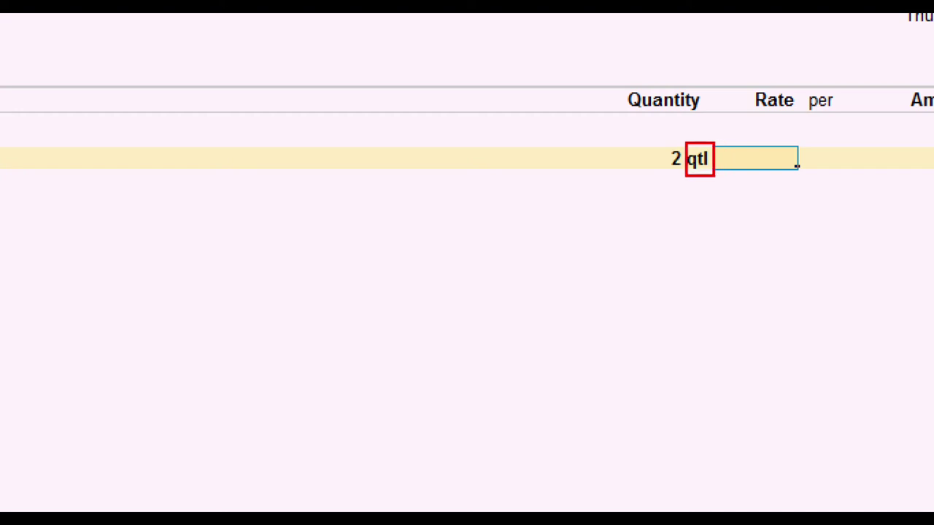
Replace the voucher's stock item with Tea and try to enter the decimal quantity 1.23
{"action": "left_click", "coordinate": [26, 164]}
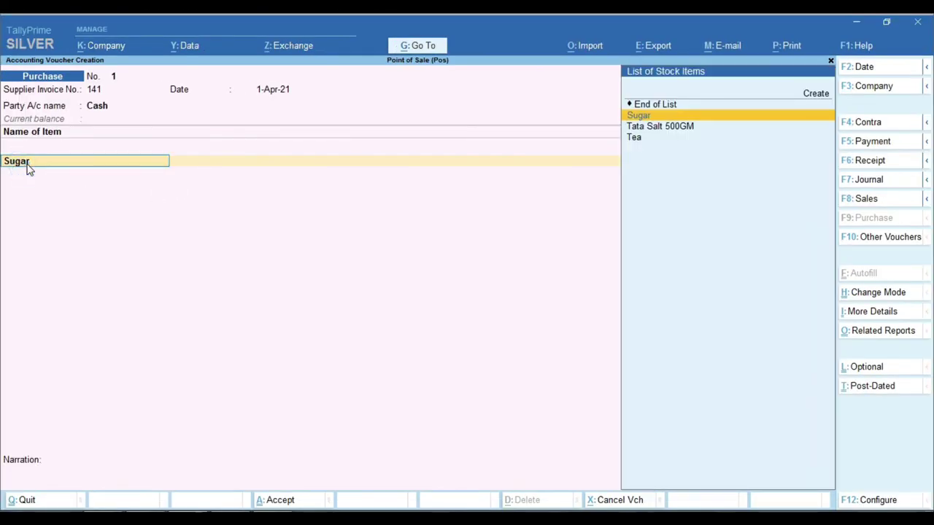
{"action": "key", "text": "Down"}
{"action": "key", "text": "Down"}
{"action": "key", "text": "Return"}
{"action": "key", "text": "Return"}
{"action": "key", "text": "BackSpace"}
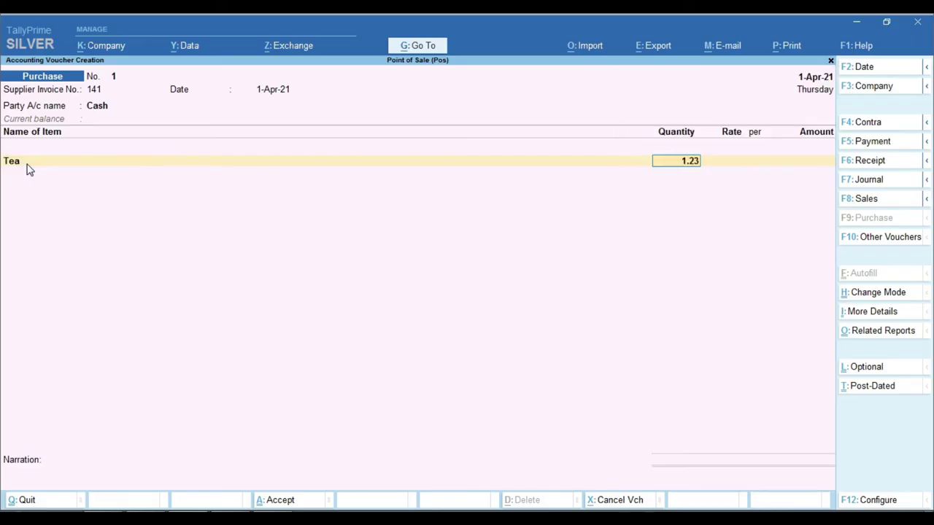
{"action": "type", "text": "1.30"}
{"action": "key", "text": "Return"}
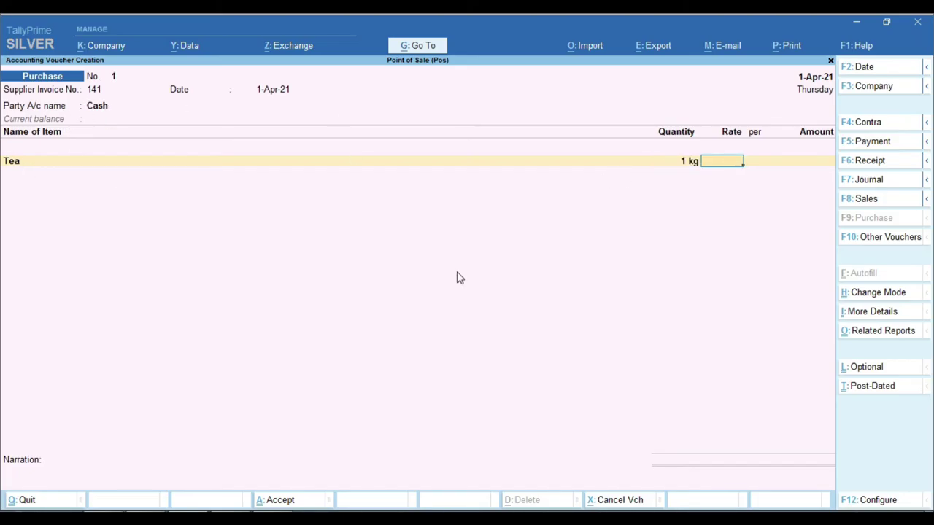
Discard the unfinished purchase voucher and open the kg unit for alteration
{"action": "key", "text": "Escape"}
{"action": "key", "text": "y"}
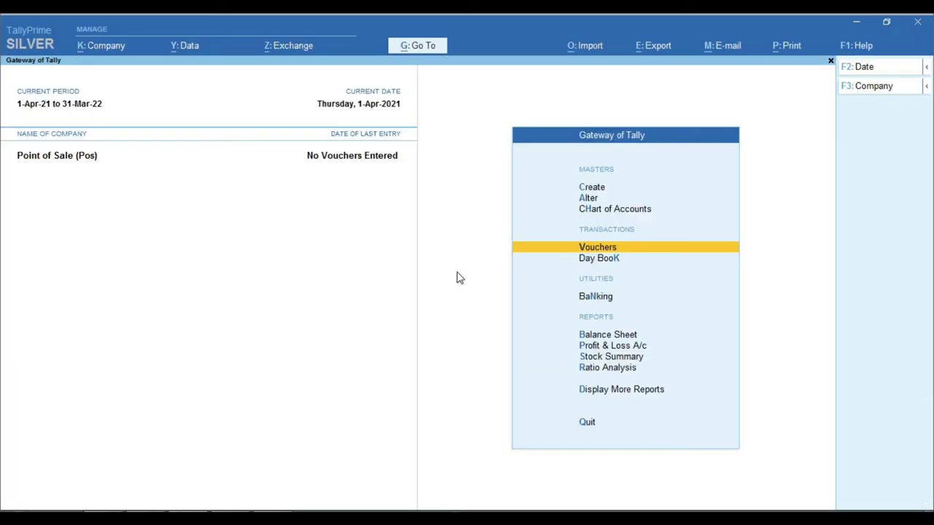
{"action": "key", "text": "Up"}
{"action": "key", "text": "Up"}
{"action": "key", "text": "Return"}
{"action": "key", "text": "Down"}
{"action": "key", "text": "Down"}
{"action": "key", "text": "Down"}
{"action": "key", "text": "Down"}
{"action": "key", "text": "Down"}
{"action": "key", "text": "Down"}
{"action": "key", "text": "Down"}
{"action": "key", "text": "Return"}
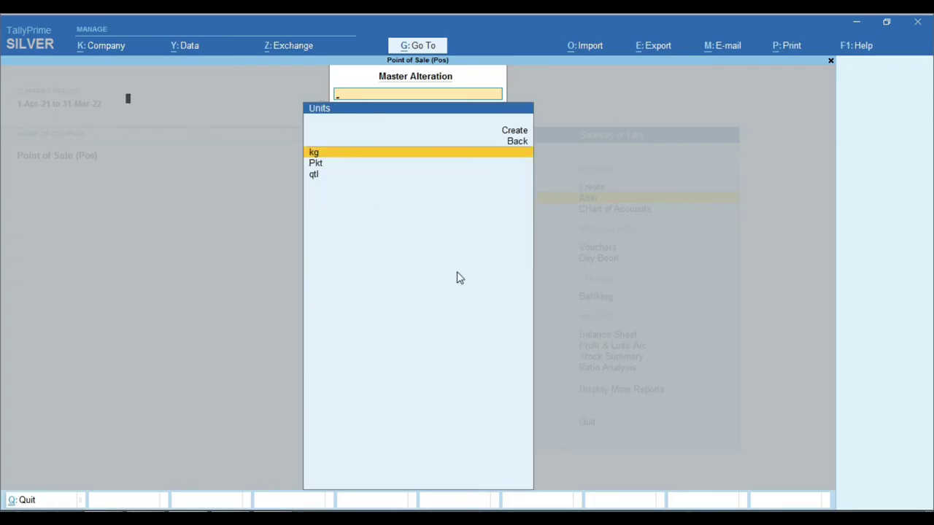
{"action": "key", "text": "Return"}
Check the decimals of Tea's quantity in the Excel worksheet and set the kg unit's number of decimal places to 3 in TallyPrime
{"action": "key", "text": "ctrl"}
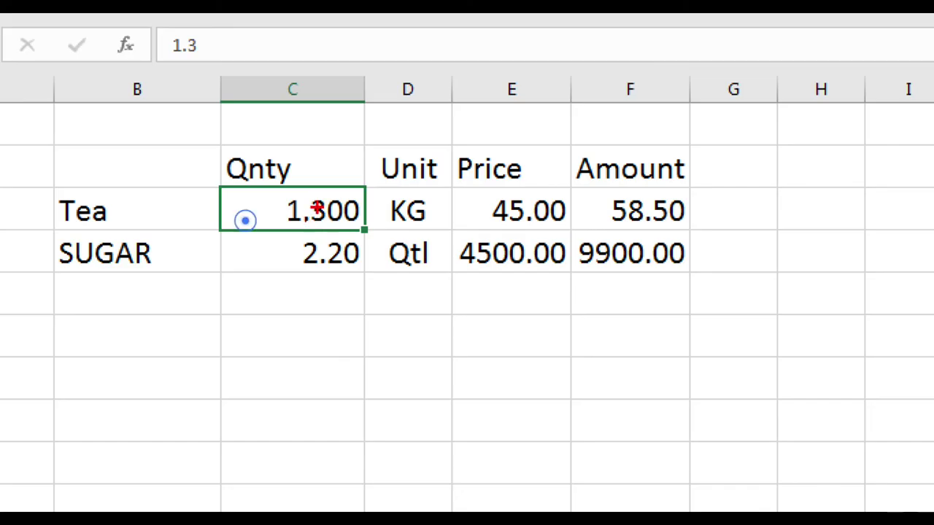
{"action": "mouse_move", "coordinate": [310, 191]}
{"action": "left_mouse_down"}
{"action": "mouse_move", "coordinate": [345, 219]}
{"action": "mouse_move", "coordinate": [312, 180]}
{"action": "mouse_move", "coordinate": [368, 214]}
{"action": "left_mouse_up"}
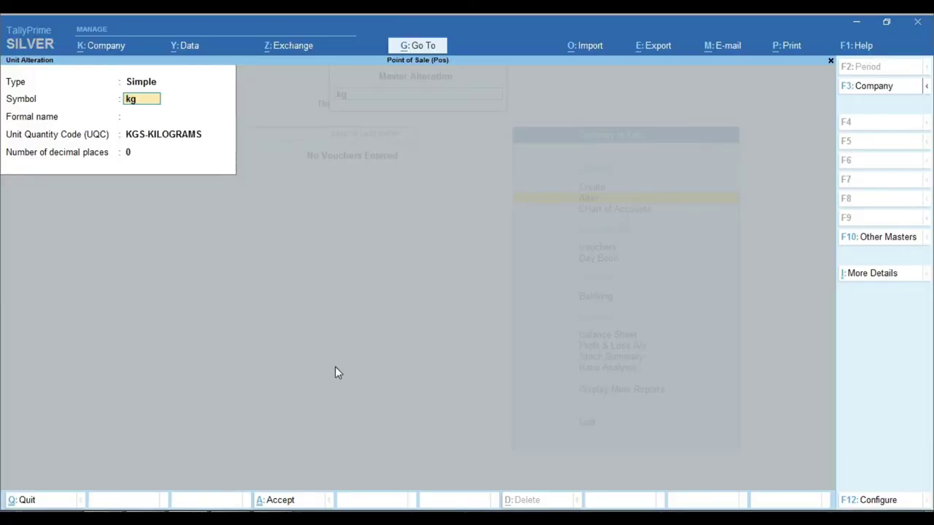
{"action": "key", "text": "Return"}
{"action": "key", "text": "Return"}
{"action": "key", "text": "Return"}
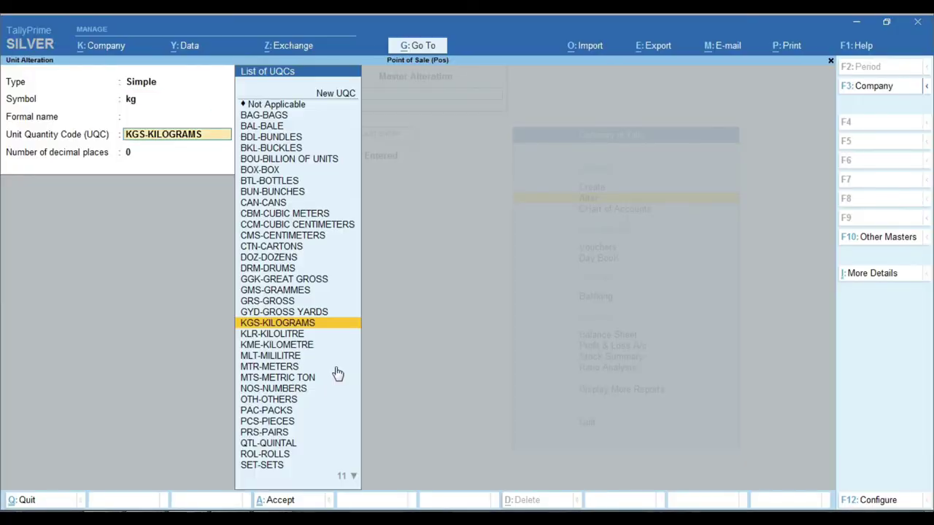
{"action": "key", "text": "Return"}
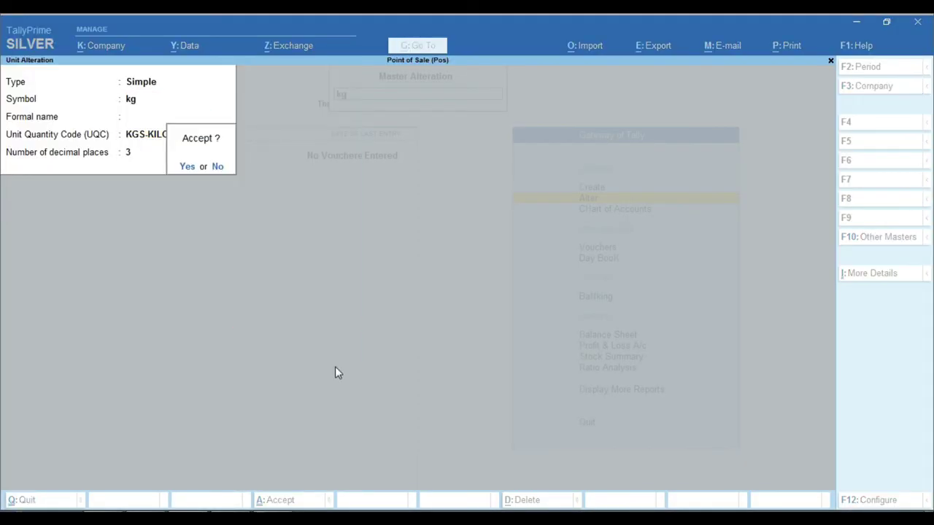
{"action": "key", "text": "Return"}
Alter the qtl unit to use 2 decimal places and save it
{"action": "key", "text": "Down"}
{"action": "key", "text": "Down"}
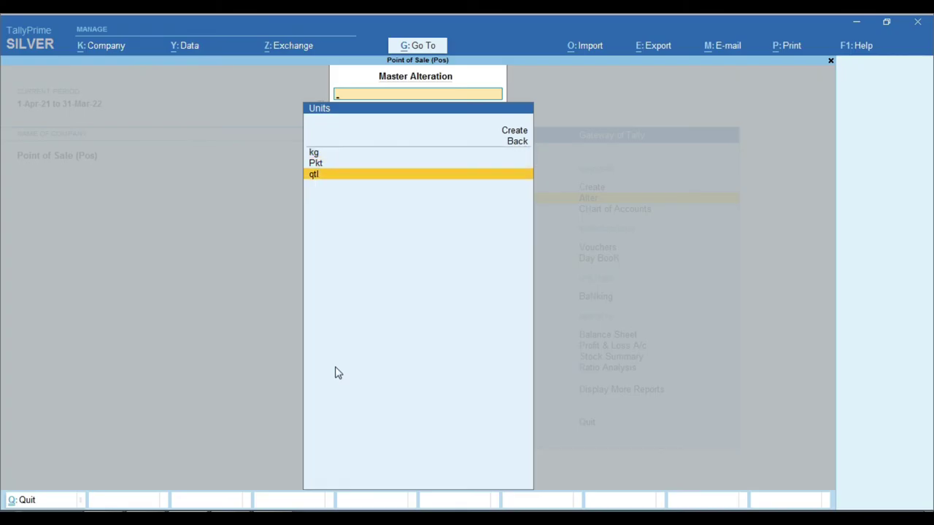
{"action": "key", "text": "Return"}
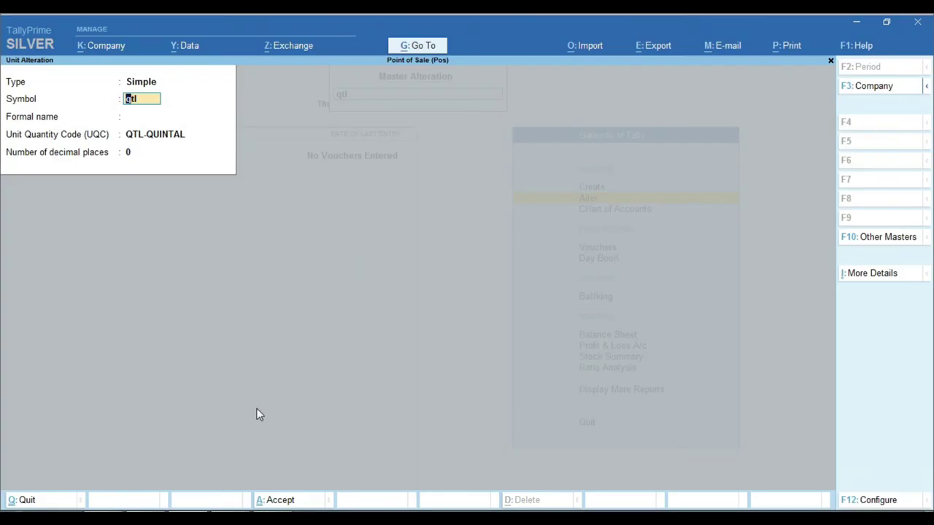
{"action": "key", "text": "Return"}
{"action": "key", "text": "Return"}
{"action": "key", "text": "Return"}
{"action": "key", "text": "Return"}
{"action": "key", "text": "Return"}
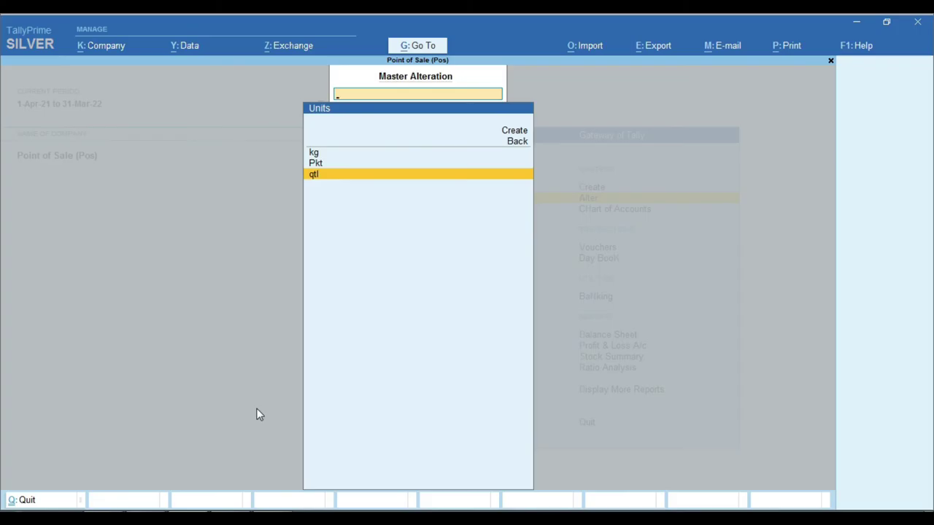
Leave the unit alteration and start a purchase voucher with supplier invoice number 141 and Cash as the party account
{"action": "key", "text": "Escape"}
{"action": "key", "text": "Escape"}
{"action": "key", "text": "Escape"}
{"action": "key", "text": "Down"}
{"action": "key", "text": "Down"}
{"action": "key", "text": "Down"}
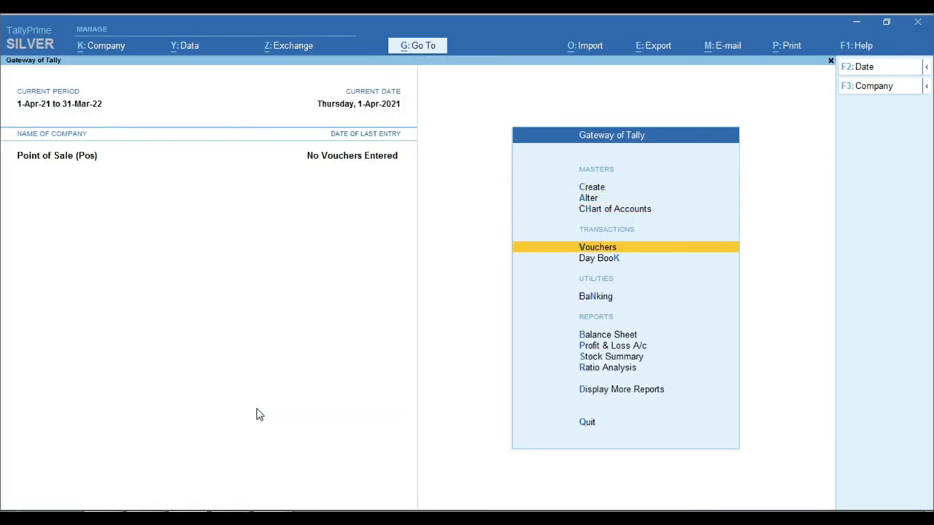
{"action": "key", "text": "Return"}
{"action": "type", "text": "141"}
{"action": "key", "text": "Return"}
{"action": "key", "text": "Return"}
{"action": "key", "text": "Return"}
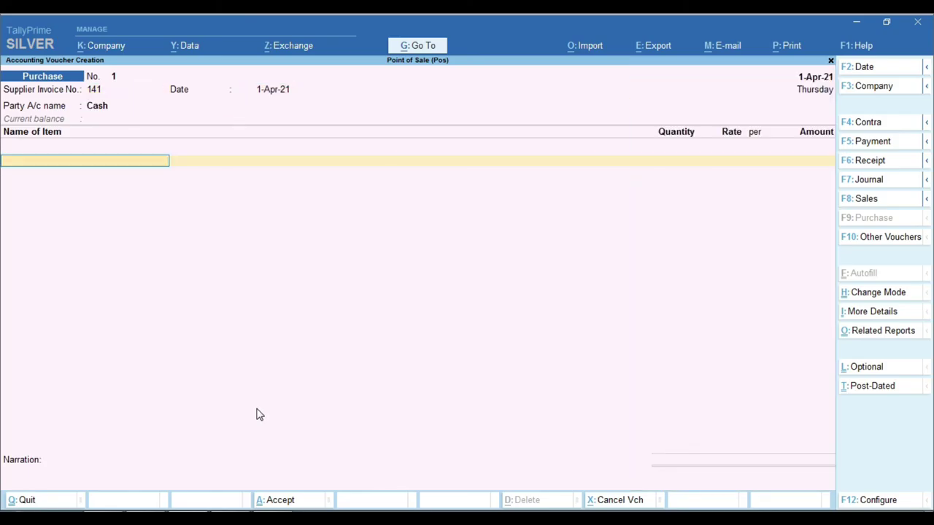
Select Tea as the voucher's stock item and set its quantity to 1.300 kg
{"action": "key", "text": "Down"}
{"action": "key", "text": "Down"}
{"action": "key", "text": "Return"}
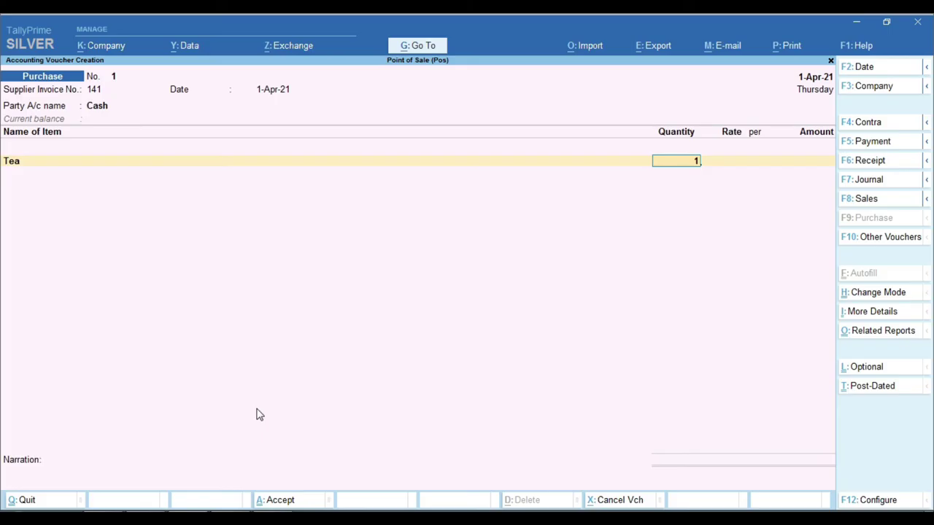
{"action": "key", "text": "Return"}
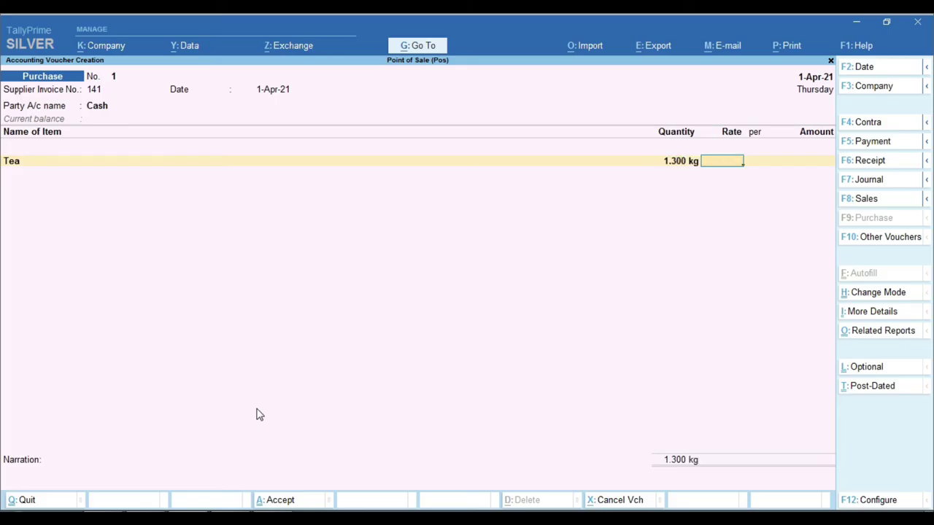
{"action": "key", "text": "ctrl"}
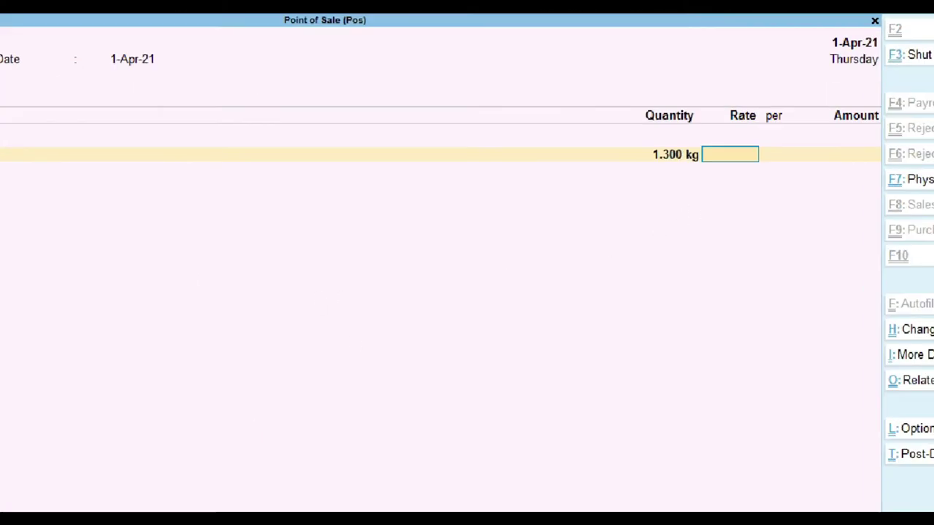
{"action": "left_click", "coordinate": [696, 177]}
{"action": "mouse_move", "coordinate": [613, 124]}
{"action": "left_mouse_down"}
{"action": "mouse_move", "coordinate": [654, 152]}
{"action": "mouse_move", "coordinate": [708, 168]}
{"action": "left_mouse_up"}
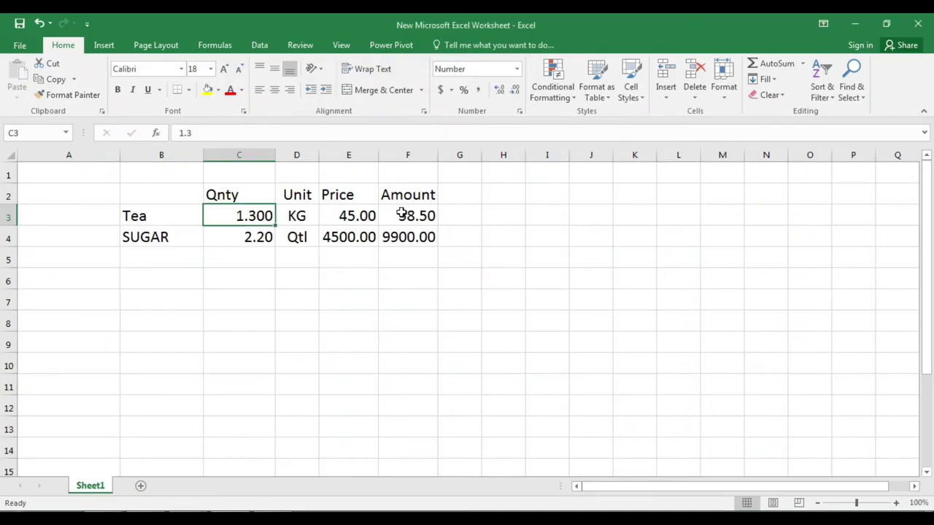
Check Tea's price in the Excel worksheet and set Tea's rate to 45.00 per kg in the TallyPrime voucher
{"action": "left_click", "coordinate": [356, 216]}
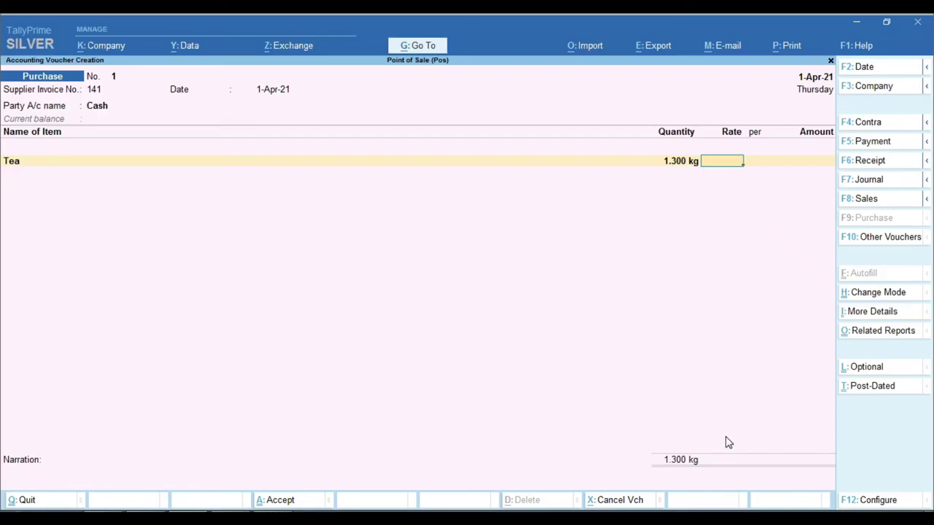
{"action": "key", "text": "Return"}
{"action": "key", "text": "Return"}
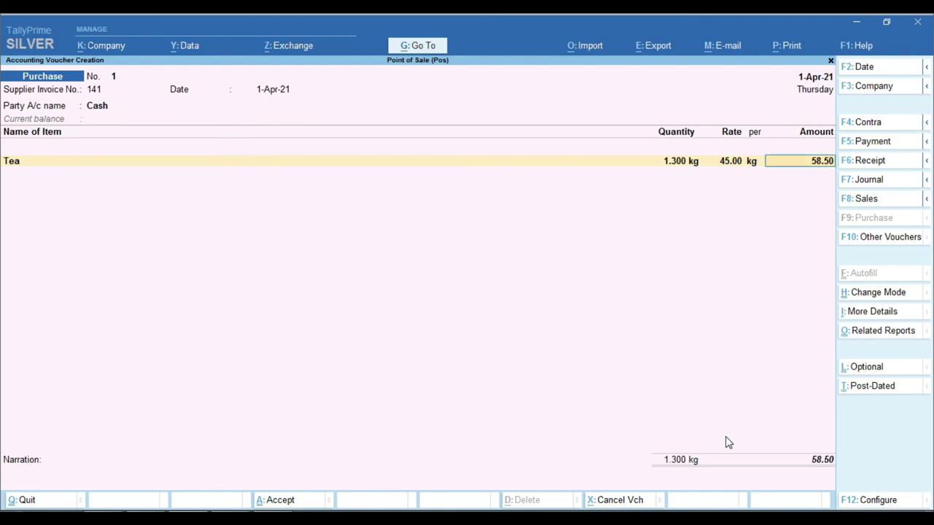
Check Tea's amount in the Excel worksheet, change Tea's quantity there to 1.600 and check the recalculated amount
{"action": "key", "text": "ctrl"}
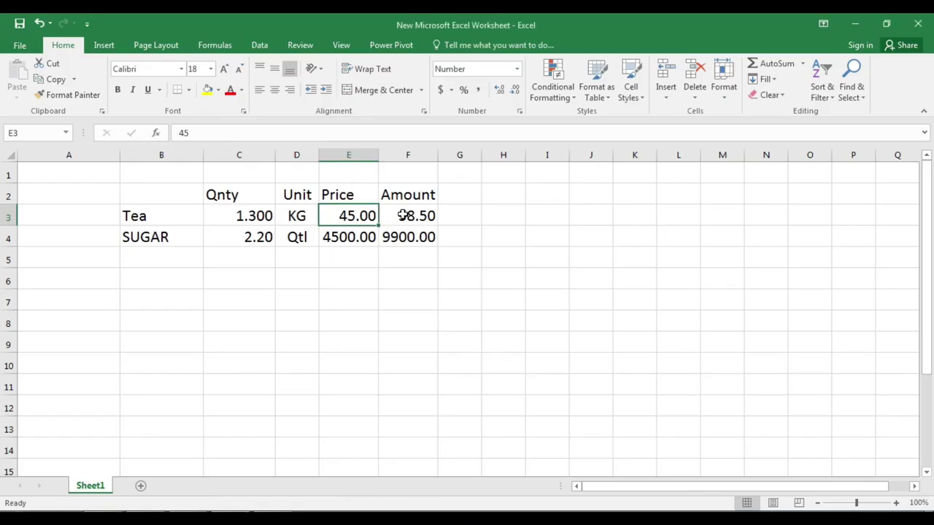
{"action": "left_click", "coordinate": [406, 216]}
{"action": "left_click", "coordinate": [257, 217]}
{"action": "type", "text": "1.600"}
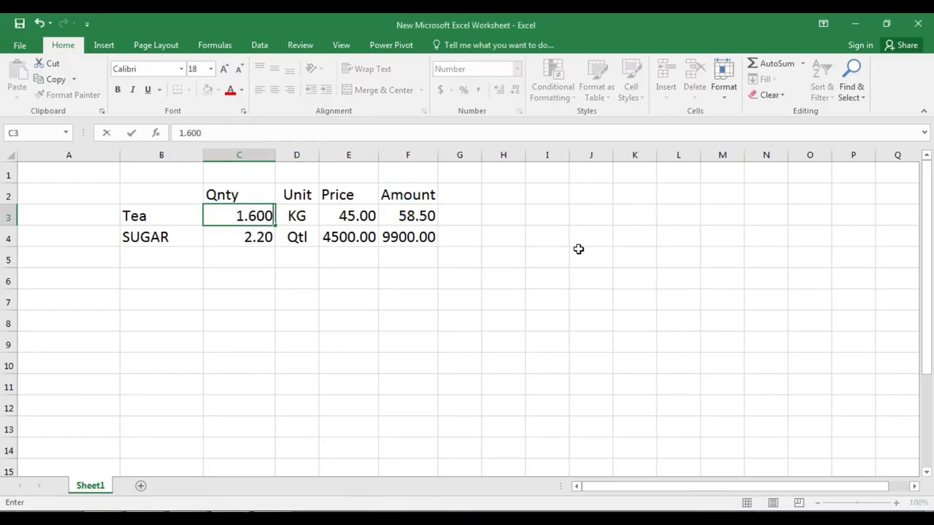
{"action": "key", "text": "Return"}
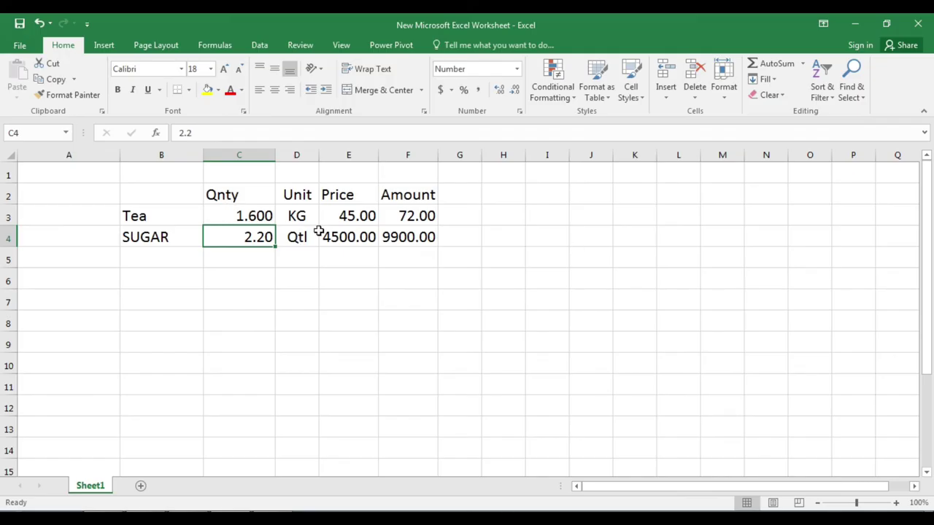
{"action": "left_click", "coordinate": [421, 216]}
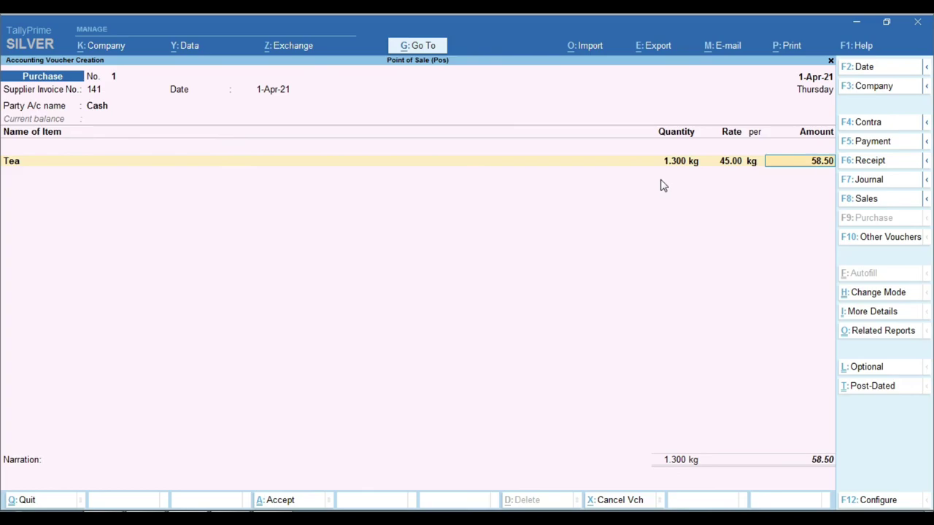
Switch to the TallyPrime voucher and change Tea's quantity to 1.600 kg, keeping its rate
{"action": "key", "text": "BackSpace"}
{"action": "key", "text": "BackSpace"}
{"action": "key", "text": "BackSpace"}
{"action": "type", "text": "1.600"}
{"action": "key", "text": "Return"}
{"action": "key", "text": "Return"}
{"action": "key", "text": "ctrl"}
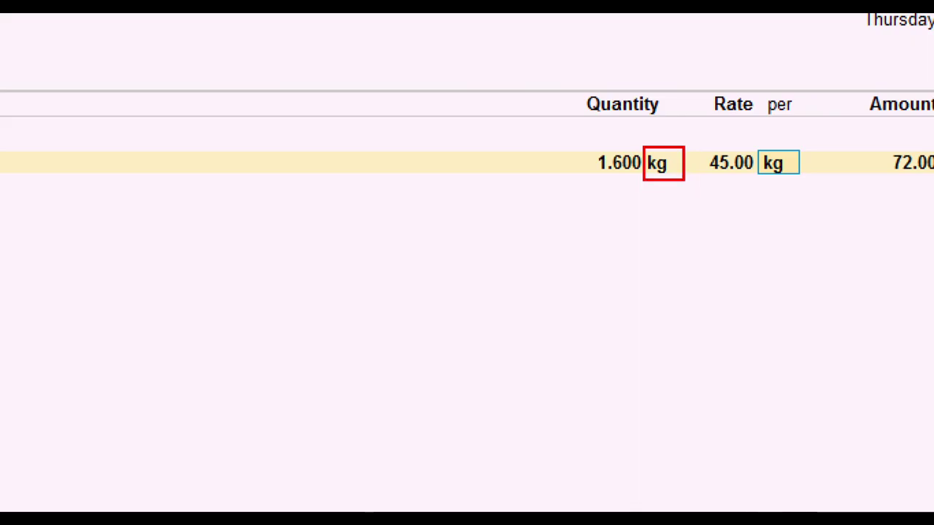
{"action": "key", "text": "Return"}
{"action": "key", "text": "Return"}
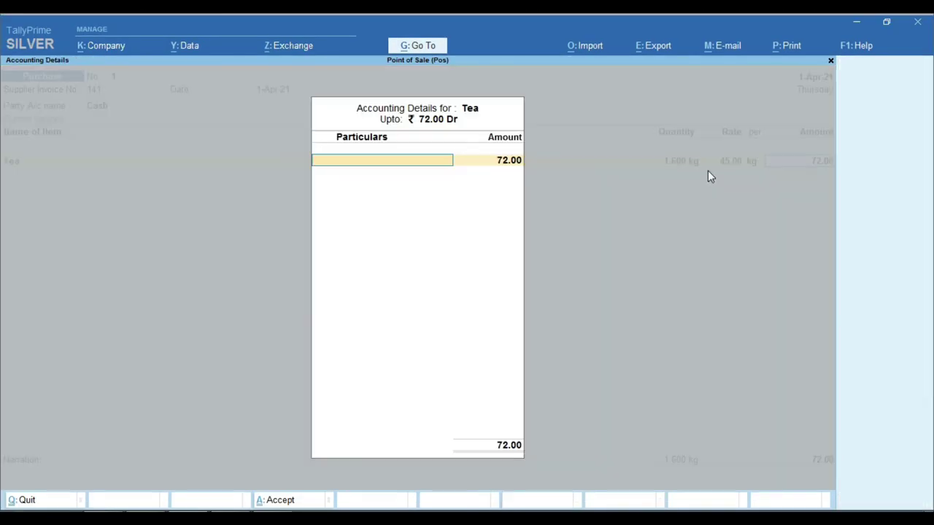
{"action": "key", "text": "alt+c"}
{"action": "key", "text": "Escape"}
{"action": "key", "text": "y"}
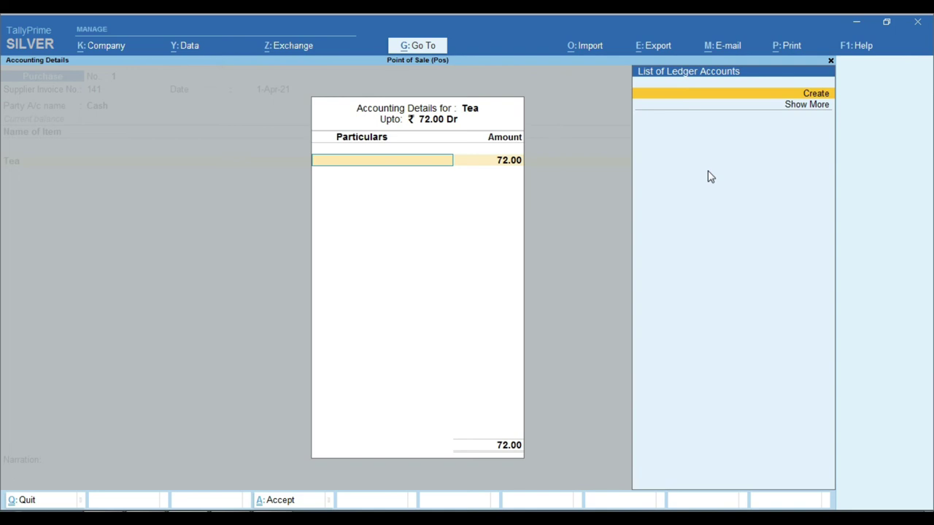
{"action": "key", "text": "Escape"}
{"action": "key", "text": "y"}
Replace the voucher's stock item with Sugar and set its quantity to 2.20 qtl
{"action": "key", "text": "BackSpace"}
{"action": "key", "text": "BackSpace"}
{"action": "key", "text": "BackSpace"}
{"action": "key", "text": "BackSpace"}
{"action": "key", "text": "Up"}
{"action": "key", "text": "Up"}
{"action": "key", "text": "Up"}
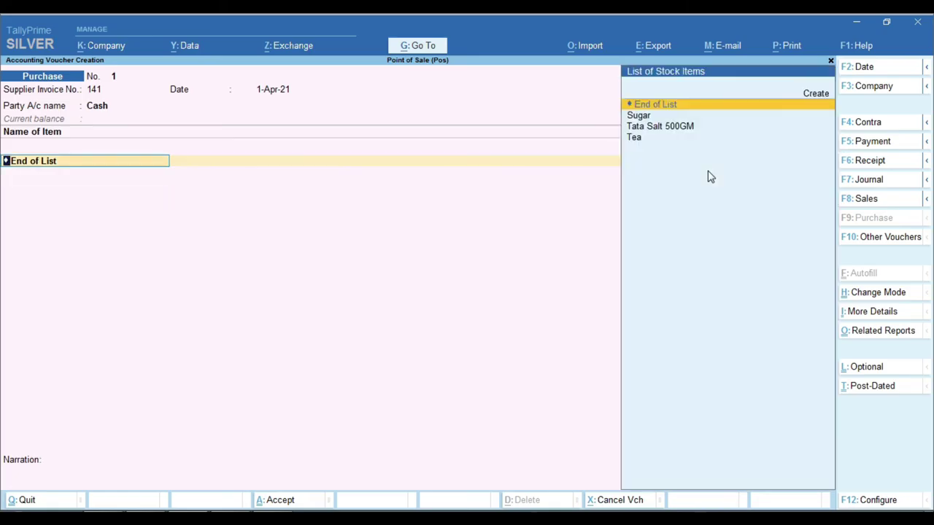
{"action": "key", "text": "Down"}
{"action": "key", "text": "Down"}
{"action": "key", "text": "Down"}
{"action": "key", "text": "Up"}
{"action": "key", "text": "Up"}
{"action": "key", "text": "Return"}
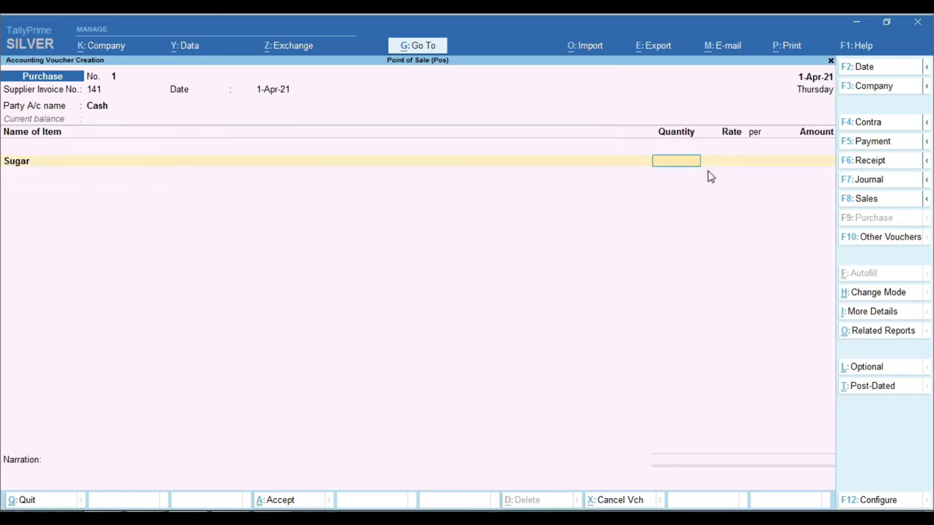
{"action": "type", "text": "2.20"}
{"action": "key", "text": "Return"}
{"action": "key", "text": "ctrl"}
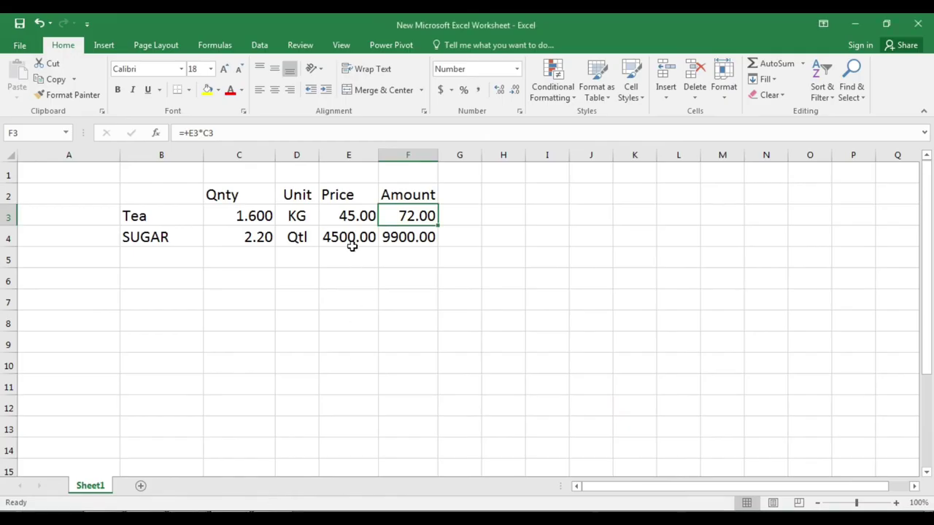
Check SUGAR's price in the Excel worksheet and set Sugar's rate to 4,500 per qtl in the TallyPrime voucher
{"action": "left_click", "coordinate": [350, 244]}
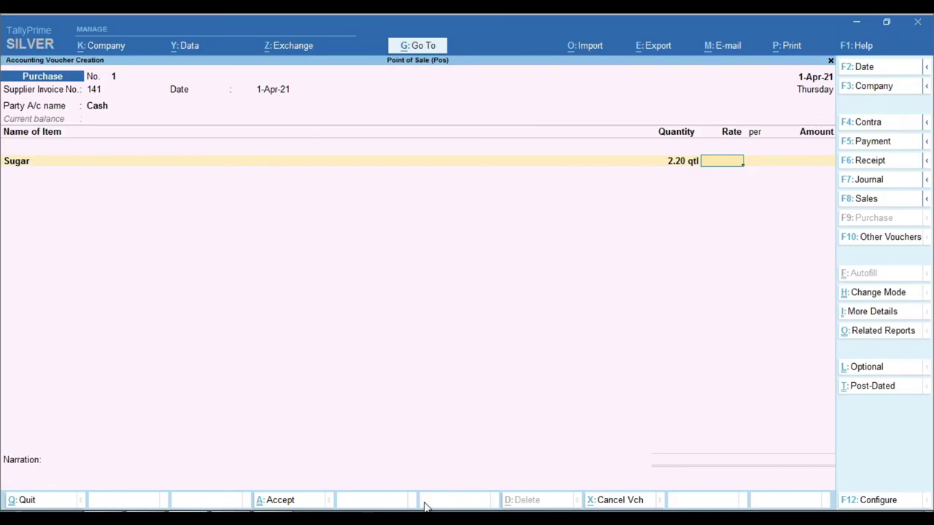
{"action": "type", "text": "4,500"}
{"action": "key", "text": "Return"}
{"action": "key", "text": "Return"}
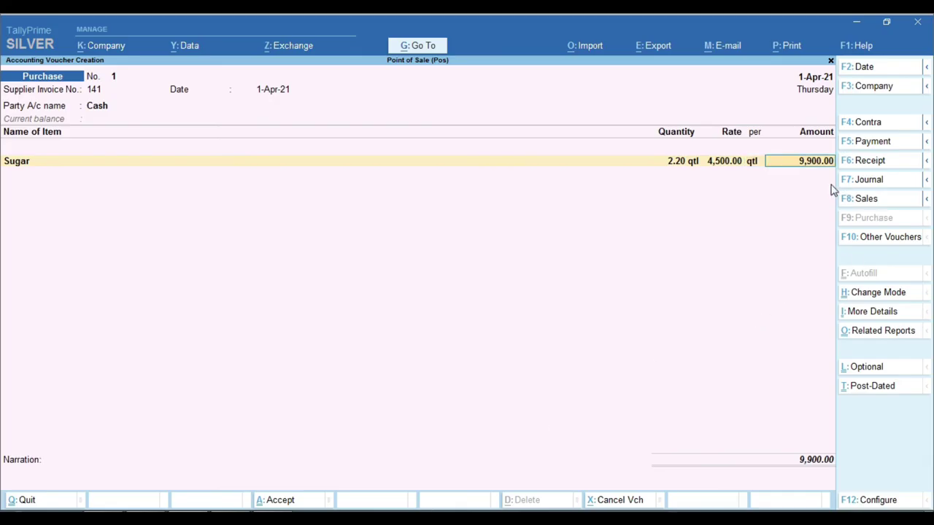
Switch to the Excel worksheet, change SUGAR's quantity to 2.30 and widen the Amount column to fit its contents
{"action": "key", "text": "ctrl"}
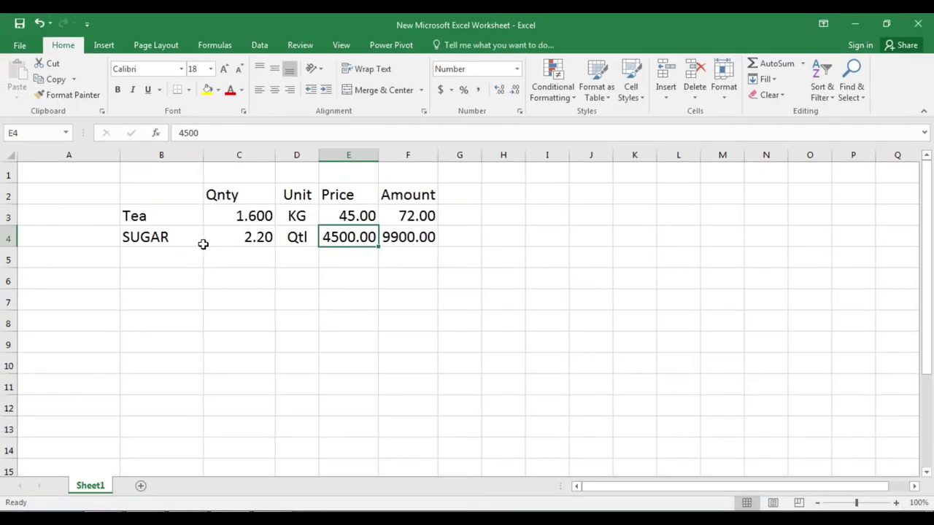
{"action": "left_click", "coordinate": [48, 229]}
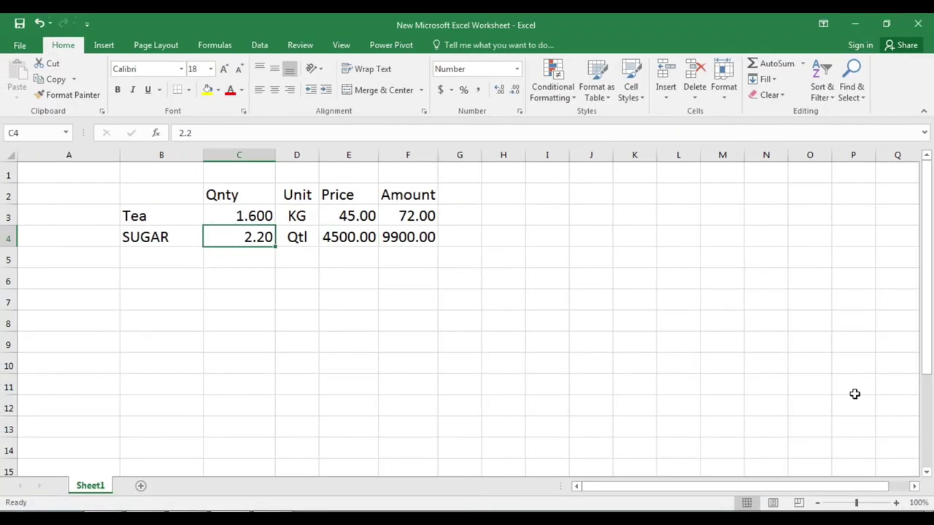
{"action": "type", "text": "2.30"}
{"action": "key", "text": "Return"}
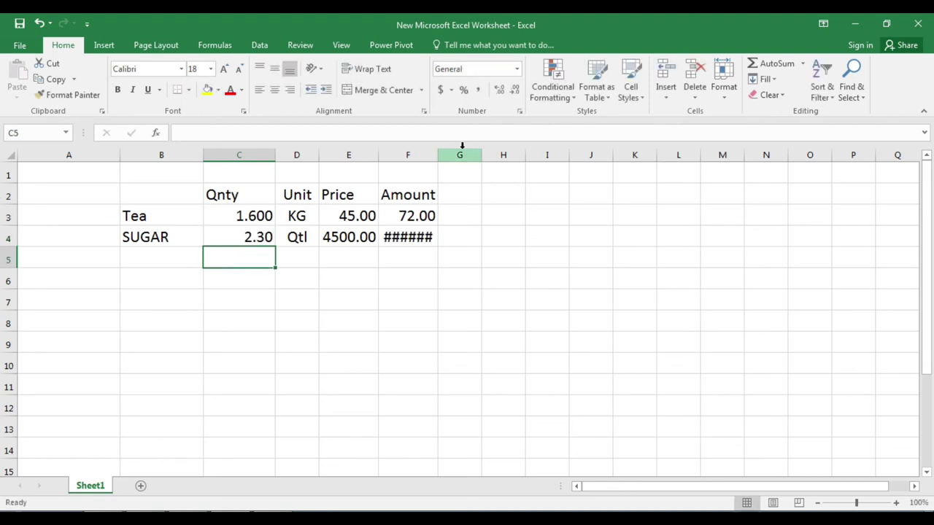
{"action": "double_click", "coordinate": [437, 156]}
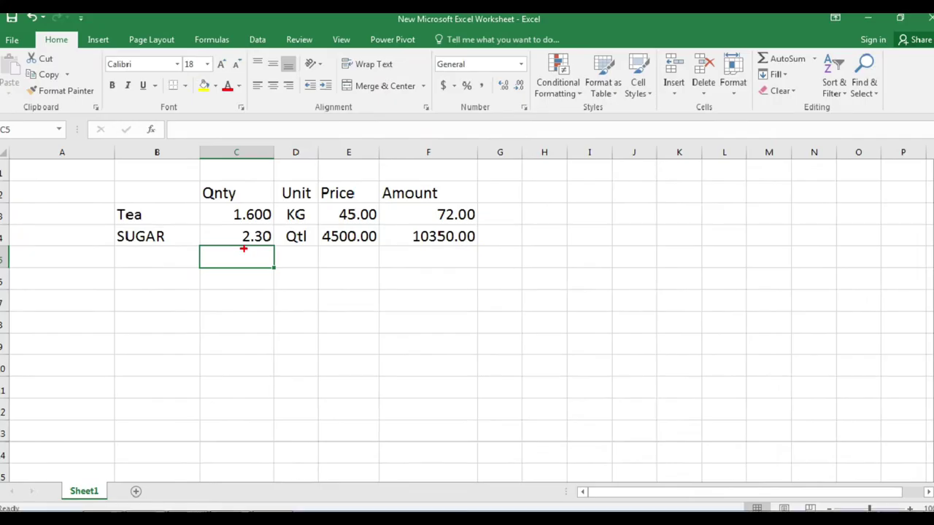
Switch to the TallyPrime voucher and change Sugar's quantity to 2.30 qtl, keeping its rate
{"action": "key", "text": "alt+Tab"}
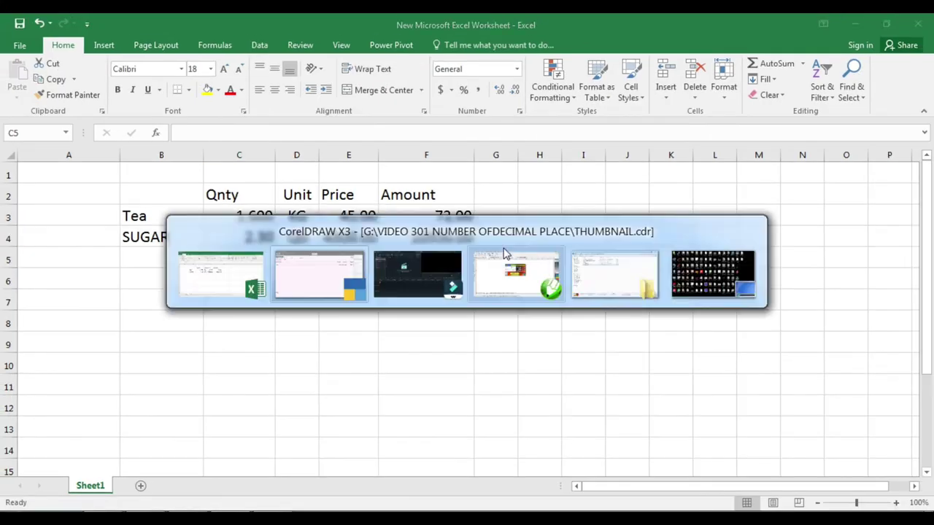
{"action": "key", "text": "shift+Tab"}
{"action": "type", "text": "2.30"}
{"action": "key", "text": "Return"}
{"action": "key", "text": "Return"}
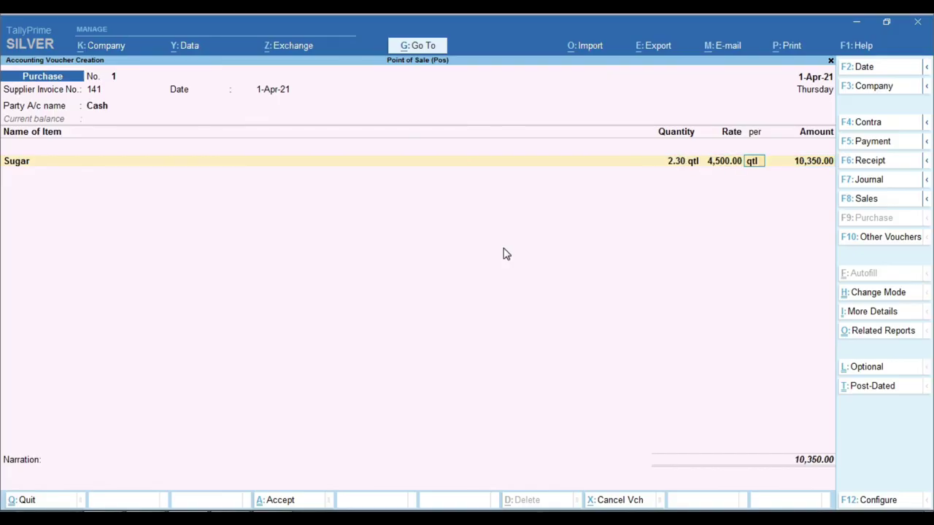
Quit the purchase voucher without saving it and return to the Gateway of Tally
{"action": "key", "text": "ctrl"}
{"action": "key", "text": "Escape"}
{"action": "key", "text": "Return"}
Open the stock item Tata Salt 500GM for alteration, keeping its name and going on to its group
{"action": "key", "text": "Up"}
{"action": "key", "text": "Up"}
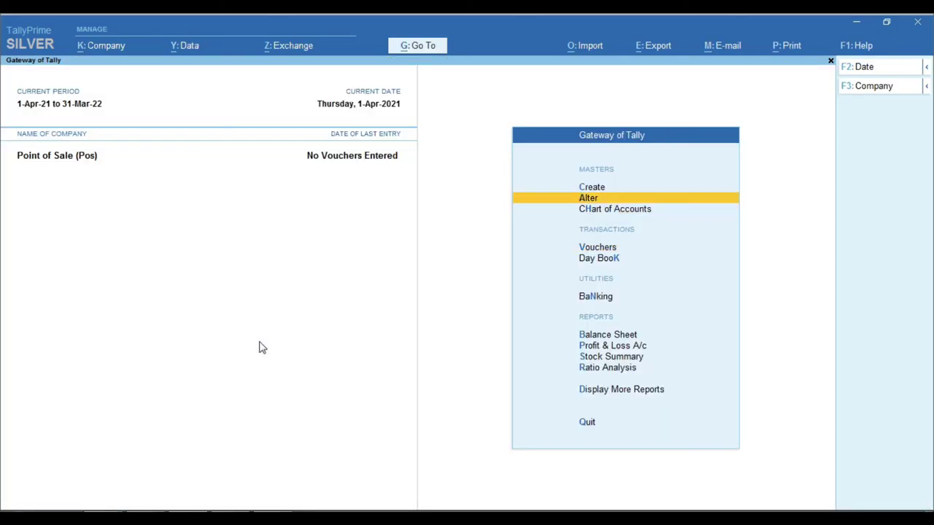
{"action": "key", "text": "Return"}
{"action": "key", "text": "Down"}
{"action": "key", "text": "Down"}
{"action": "key", "text": "Down"}
{"action": "key", "text": "Down"}
{"action": "key", "text": "Down"}
{"action": "key", "text": "Down"}
{"action": "key", "text": "Down"}
{"action": "key", "text": "Return"}
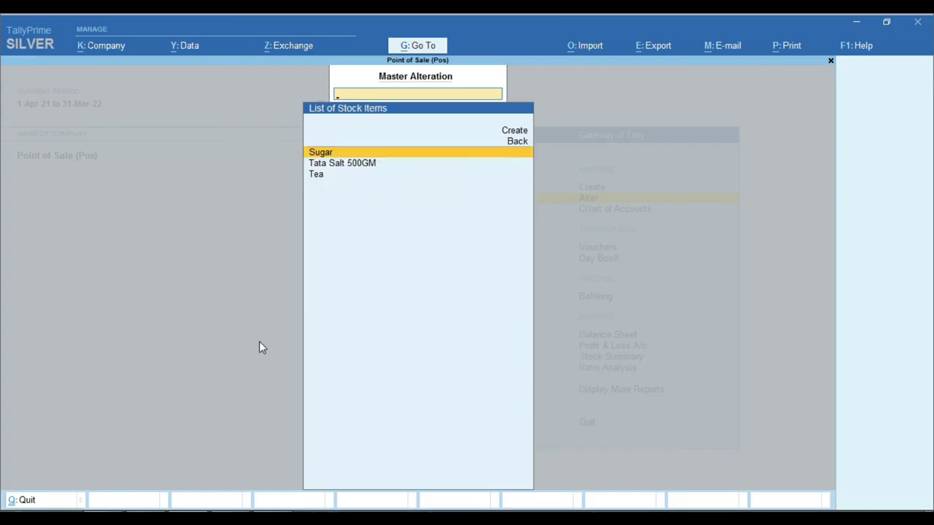
{"action": "key", "text": "Down"}
{"action": "key", "text": "Return"}
{"action": "key", "text": "Return"}
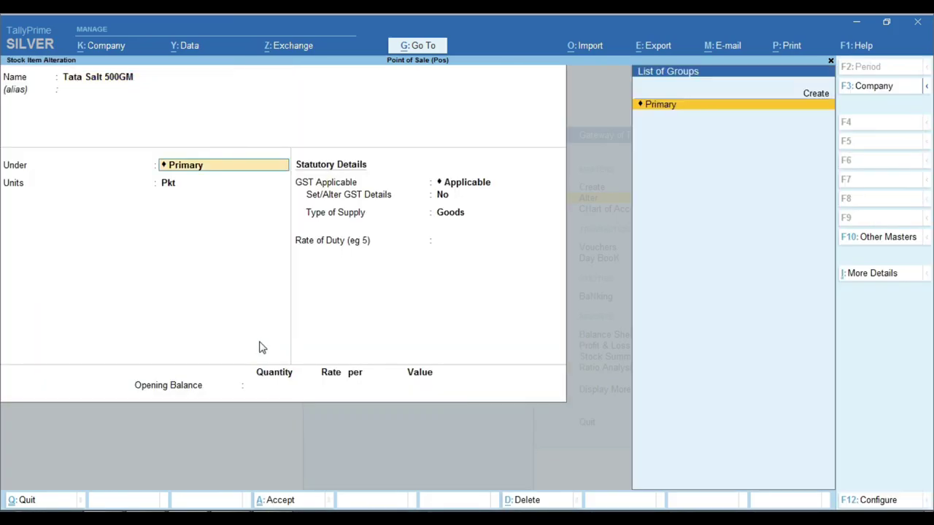
Open the Pkt unit from the stock item's Units setting and check its number of decimal places
{"action": "key", "text": "Return"}
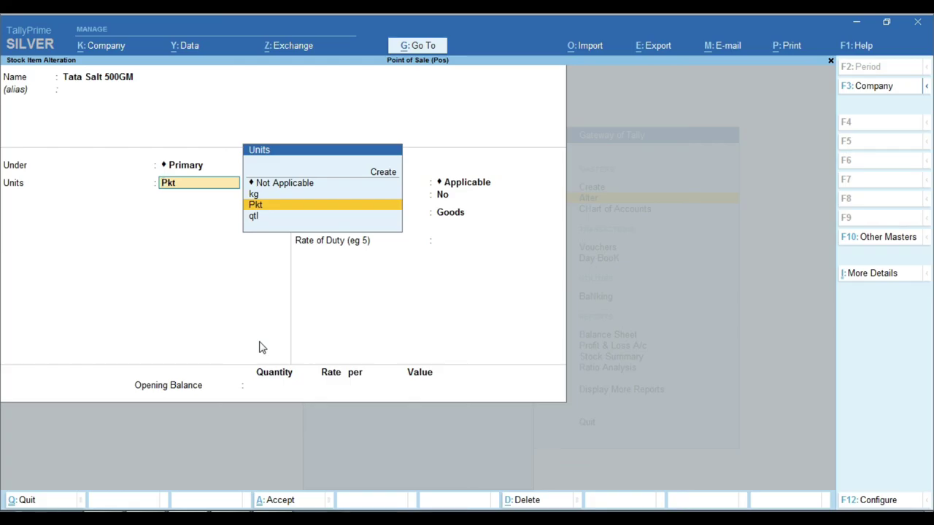
{"action": "key", "text": "ctrl+Return"}
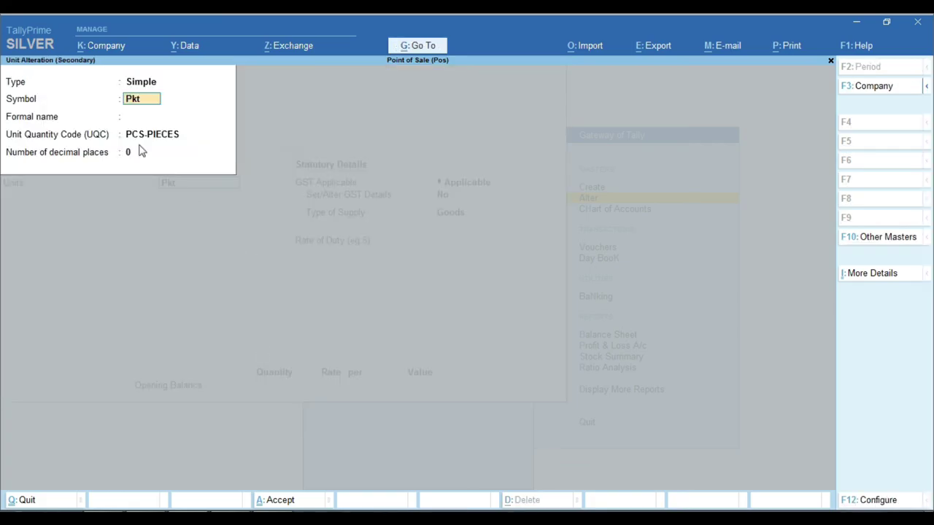
{"action": "key", "text": "ctrl"}
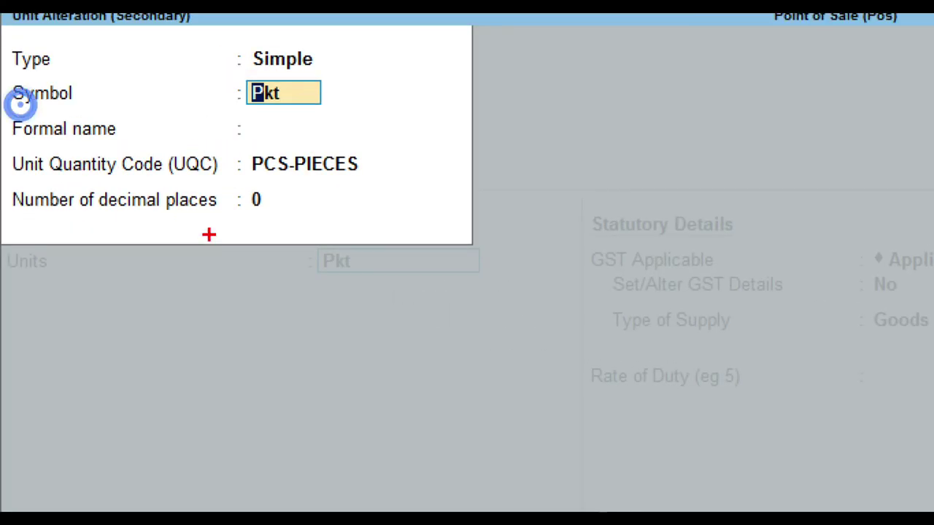
{"action": "mouse_move", "coordinate": [7, 183]}
{"action": "left_mouse_down"}
{"action": "mouse_move", "coordinate": [145, 231]}
{"action": "mouse_move", "coordinate": [334, 229]}
{"action": "left_mouse_up"}
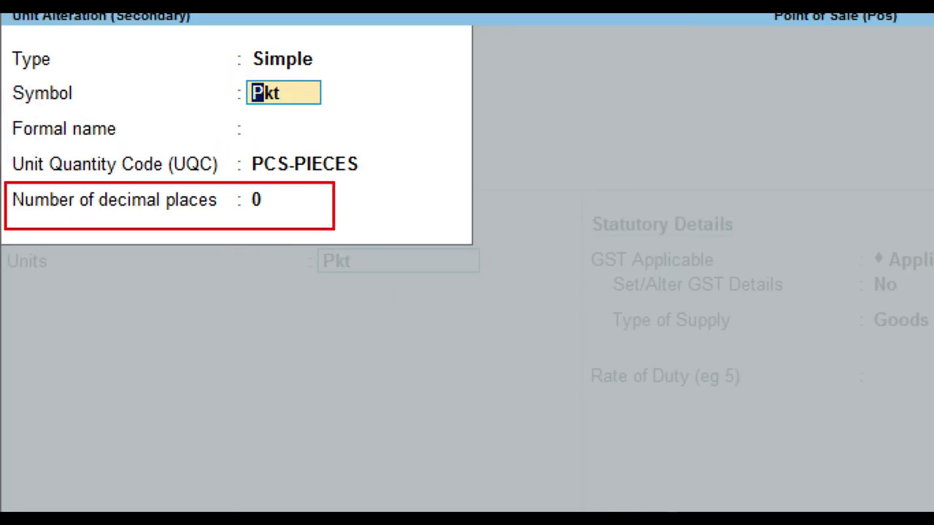
{"action": "mouse_move", "coordinate": [238, 182]}
{"action": "left_mouse_down"}
{"action": "mouse_move", "coordinate": [244, 212]}
{"action": "mouse_move", "coordinate": [282, 225]}
{"action": "left_mouse_up"}
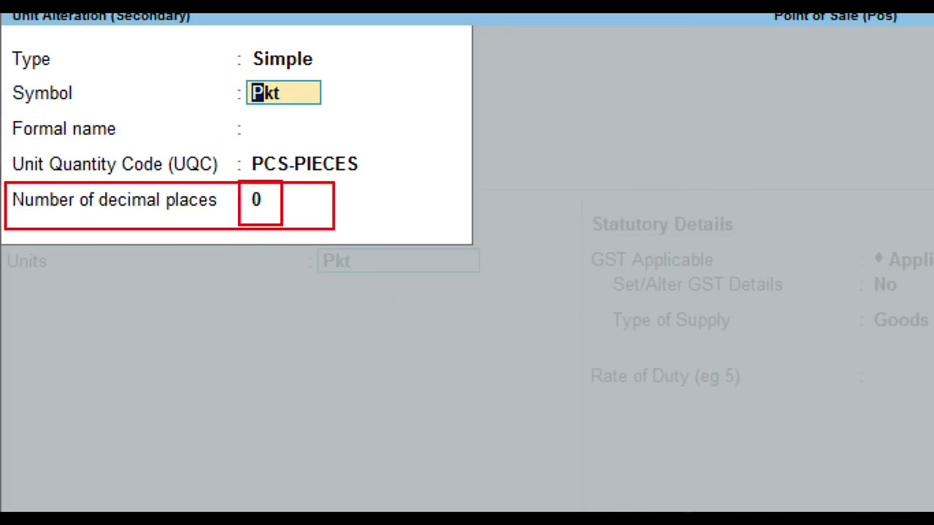